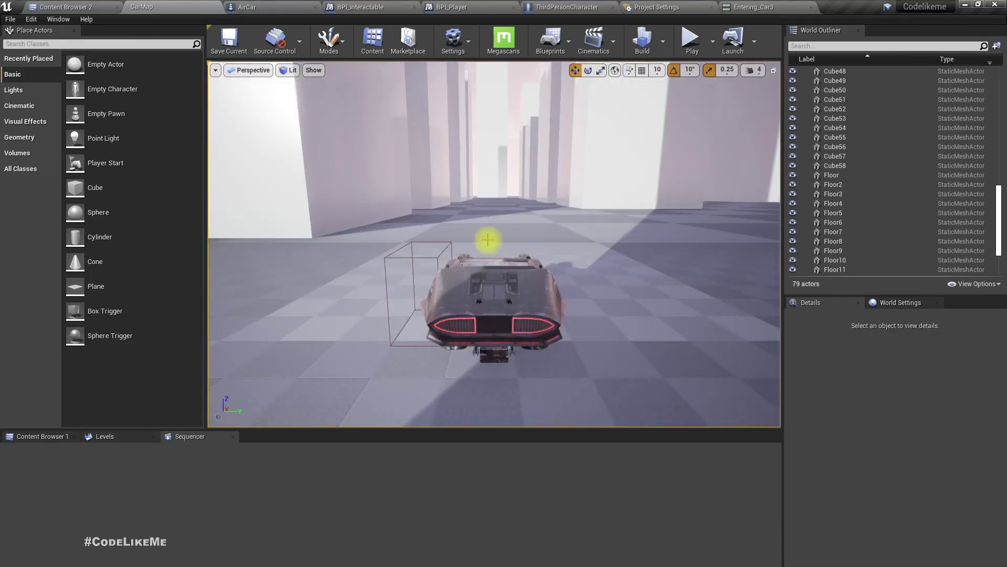
Examine the Entering_Car3 animation's playback in the preview
{"action": "left_click", "coordinate": [764, 5]}
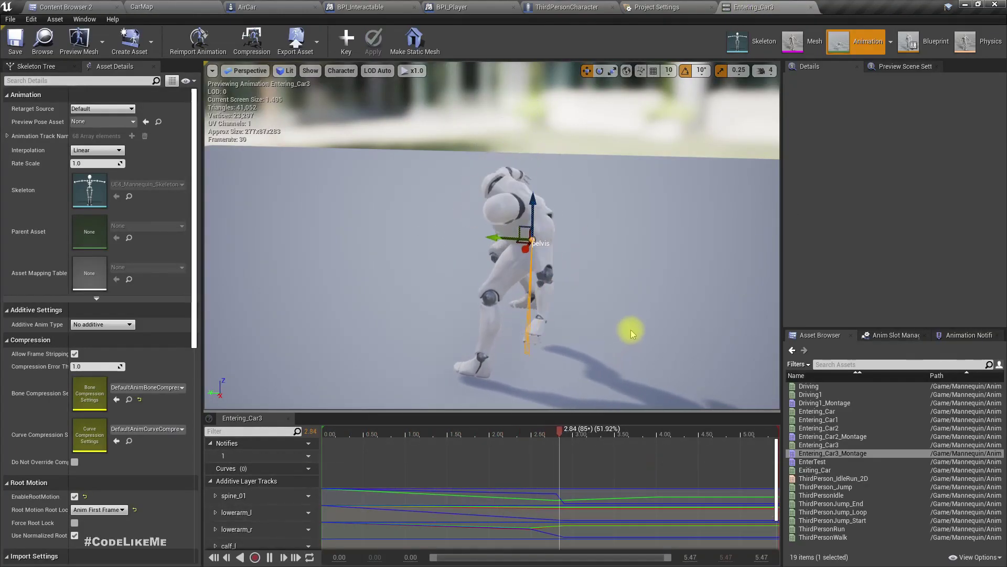
{"action": "right_click_drag", "start_coordinate": [633, 334], "coordinate": [955, 367]}
{"action": "key", "text": "d"}
{"action": "key", "text": "a"}
{"action": "key", "text": "w"}
{"action": "key", "text": "d"}
{"action": "key", "text": "a"}
{"action": "key", "text": "a"}
{"action": "right_click_drag", "start_coordinate": [641, 326], "coordinate": [845, 312]}
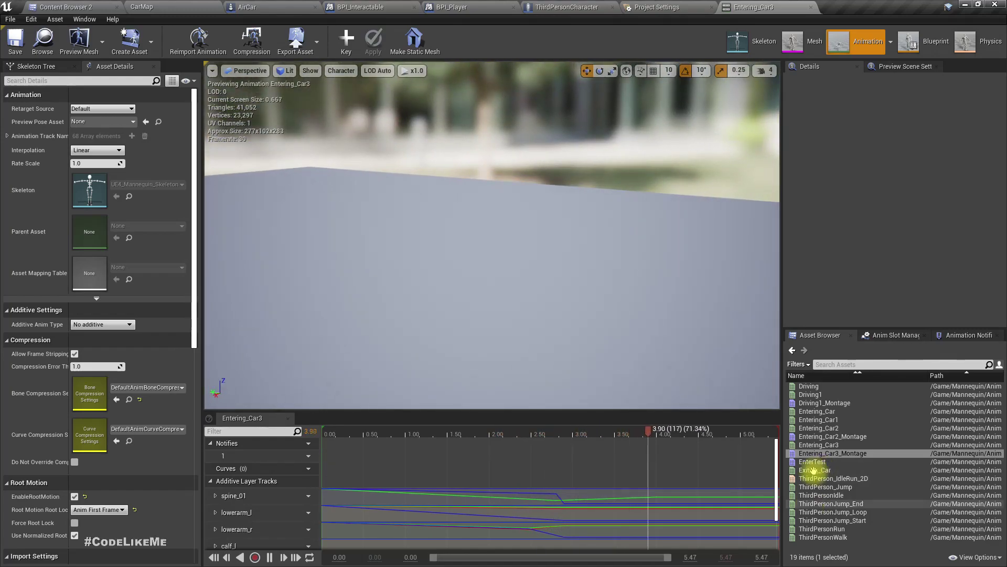
Open the Driving1 animation and examine its seated pose in the preview
{"action": "left_click", "coordinate": [815, 394]}
{"action": "double_click", "coordinate": [817, 391]}
{"action": "right_click_drag", "start_coordinate": [557, 365], "coordinate": [556, 333]}
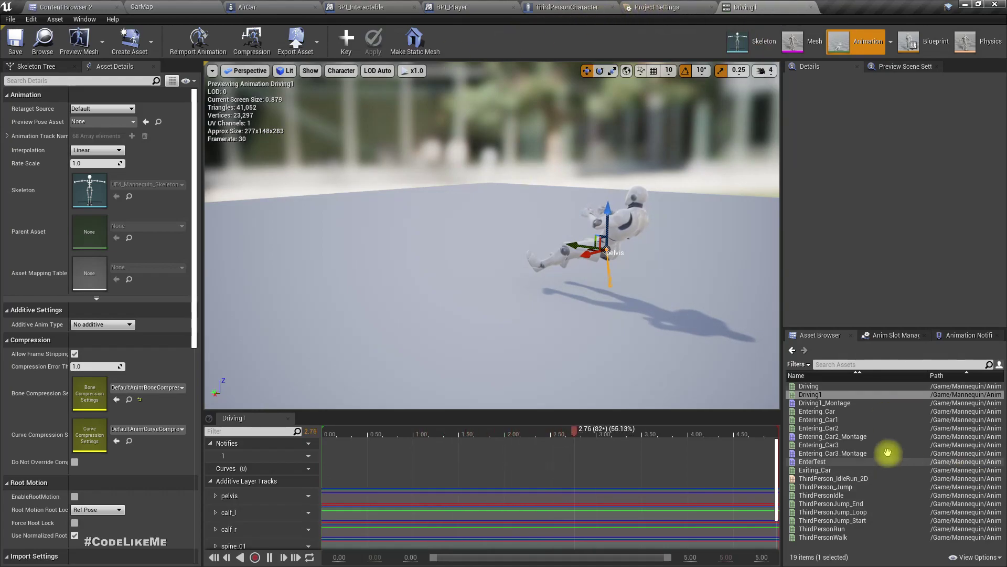
Place the Entering_Car3 animation in CarMap as an actor beside the driver's door of the AirCar
{"action": "double_click", "coordinate": [829, 445]}
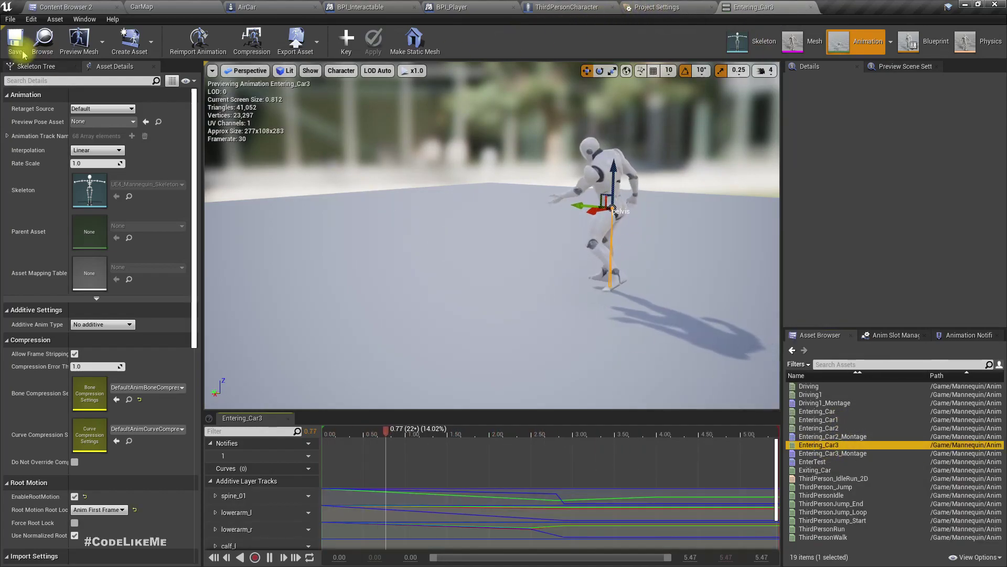
{"action": "key", "text": "ctrl+b"}
{"action": "left_click_drag", "start_coordinate": [540, 72], "coordinate": [386, 333]}
{"action": "key", "text": "f"}
{"action": "mouse_move", "coordinate": [400, 347]}
{"action": "right_mouse_down"}
{"action": "mouse_move", "coordinate": [400, 367]}
{"action": "mouse_move", "coordinate": [400, 347]}
{"action": "right_mouse_up"}
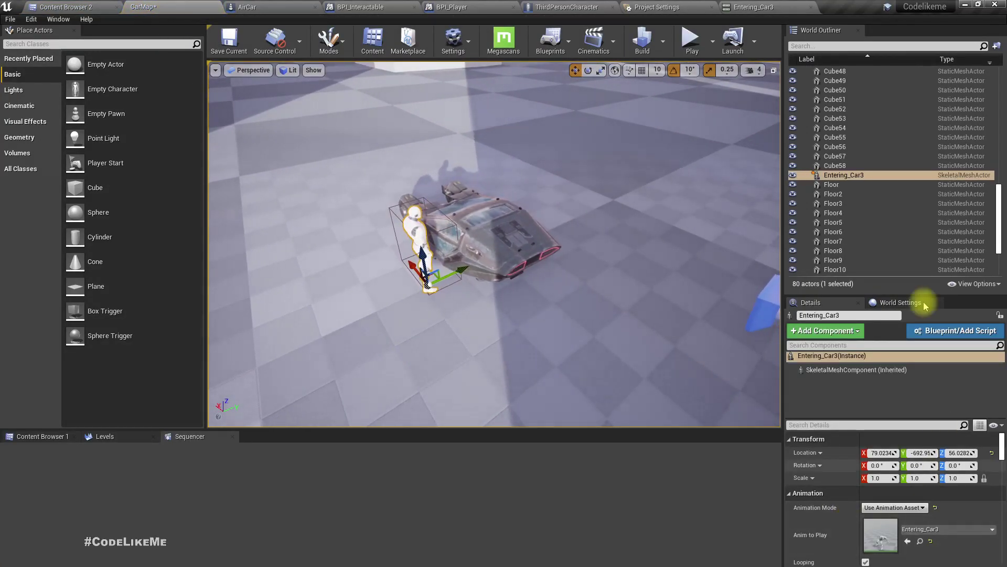
Disable root motion on the Entering_Car3 animation and return to CarMap
{"action": "left_click", "coordinate": [751, 10]}
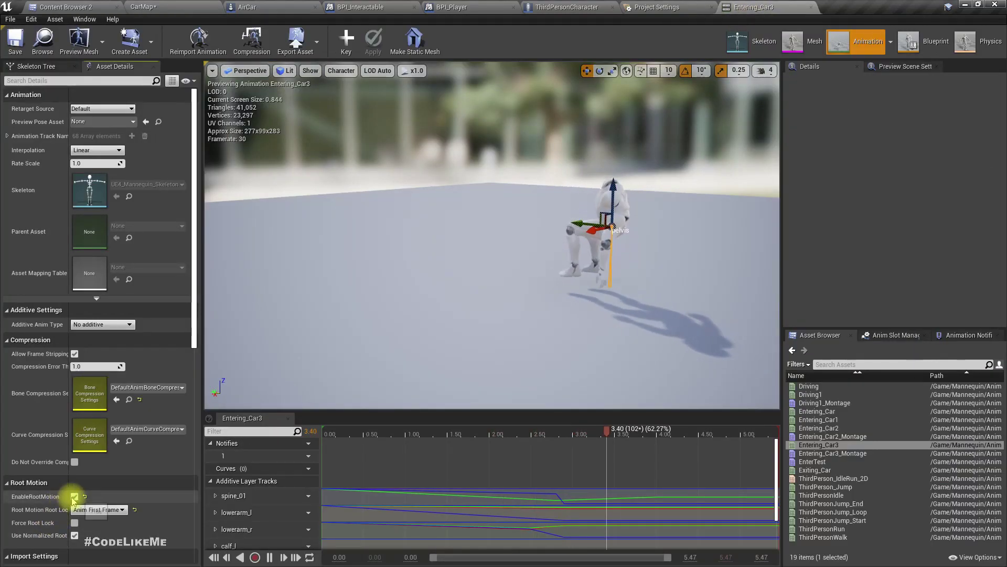
{"action": "left_click", "coordinate": [165, 5]}
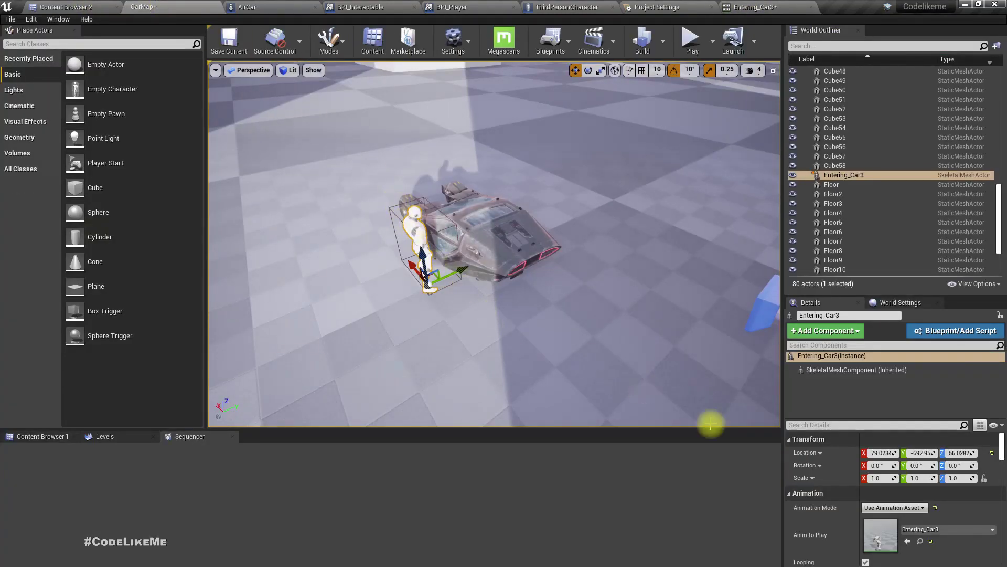
Set the Entering_Car3 actor's initial animation position to 5.466667
{"action": "key", "text": "f"}
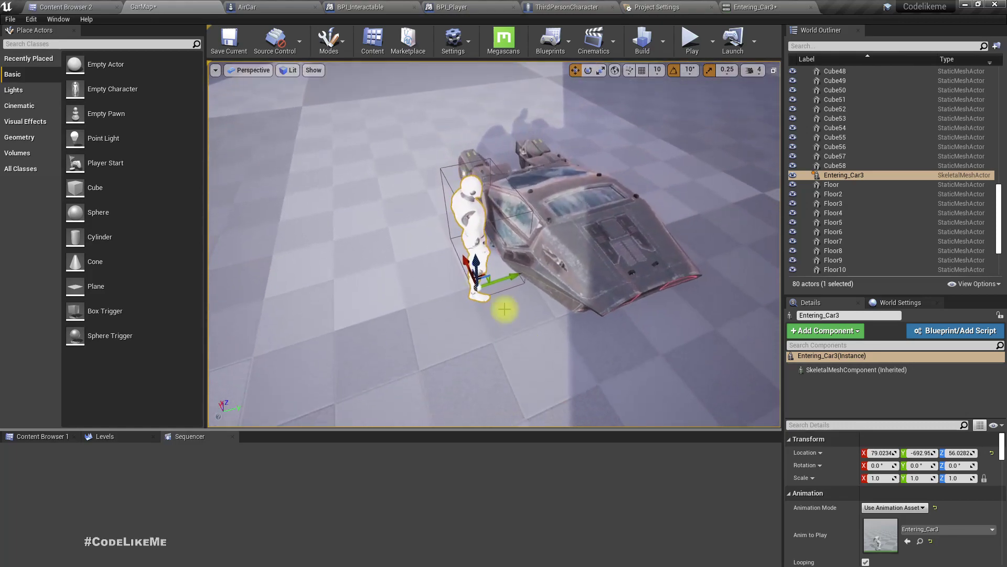
{"action": "scroll", "coordinate": [893, 521], "scroll_direction": "down", "scroll_amount": 2}
{"action": "left_click_drag", "start_coordinate": [882, 554], "coordinate": [939, 554]}
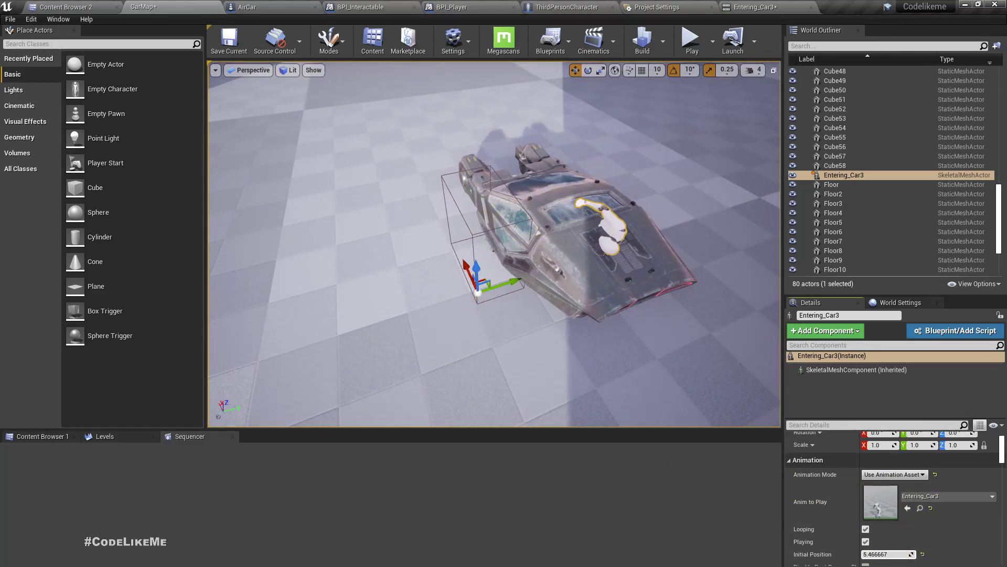
Move the Entering_Car3 actor beside the AirCar so its seated end pose lines up with the driver's seat
{"action": "right_click_drag", "start_coordinate": [491, 246], "coordinate": [575, 241]}
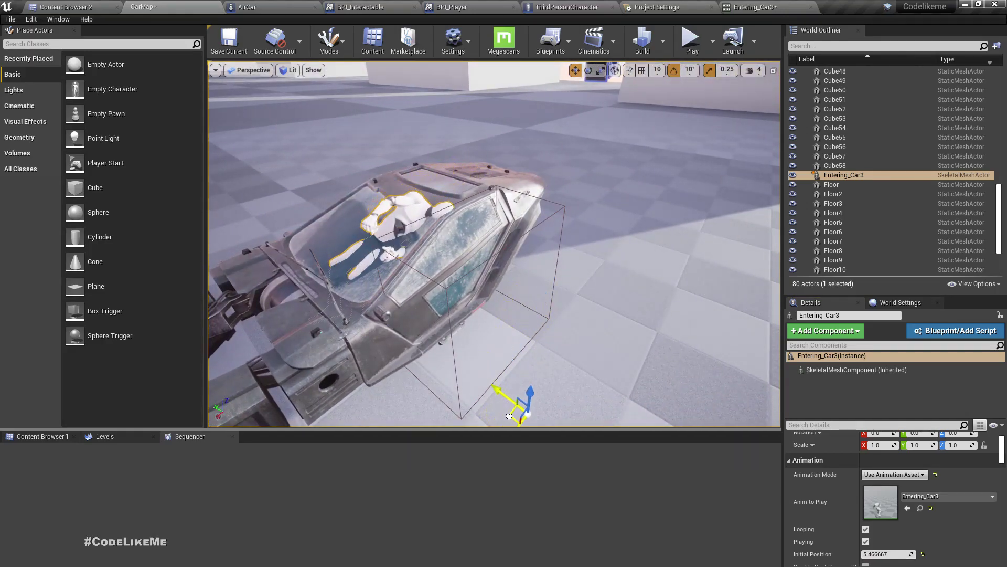
{"action": "left_click_drag", "start_coordinate": [531, 420], "coordinate": [492, 380], "text": "alt"}
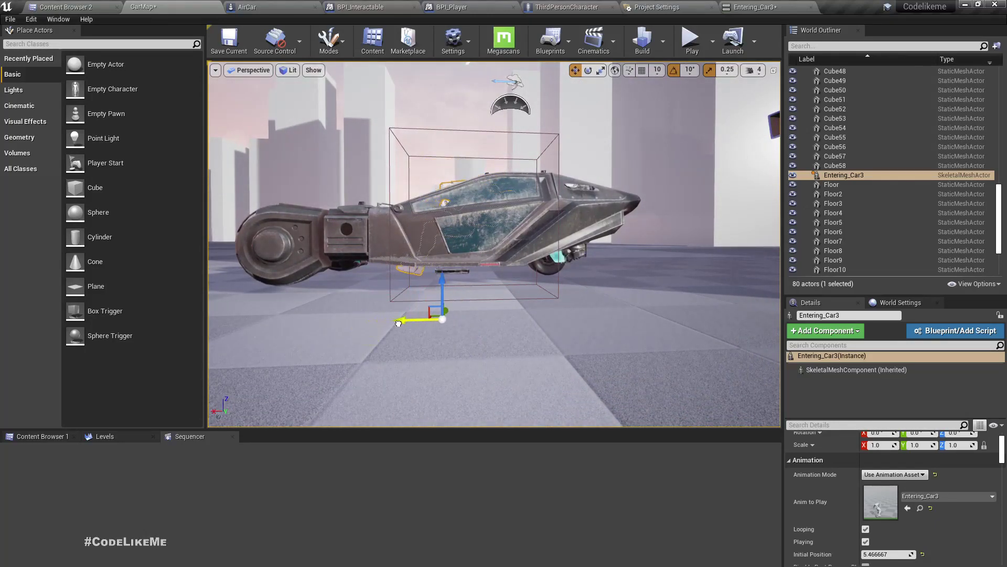
{"action": "left_click_drag", "start_coordinate": [470, 366], "coordinate": [436, 401], "text": "alt"}
{"action": "left_click_drag", "start_coordinate": [503, 328], "coordinate": [403, 284], "text": "alt"}
{"action": "mouse_move", "coordinate": [404, 275]}
{"action": "right_mouse_down"}
{"action": "mouse_move", "coordinate": [415, 285]}
{"action": "mouse_move", "coordinate": [467, 267]}
{"action": "mouse_move", "coordinate": [415, 263]}
{"action": "right_mouse_up"}
{"action": "right_click_drag", "start_coordinate": [542, 260], "coordinate": [546, 261]}
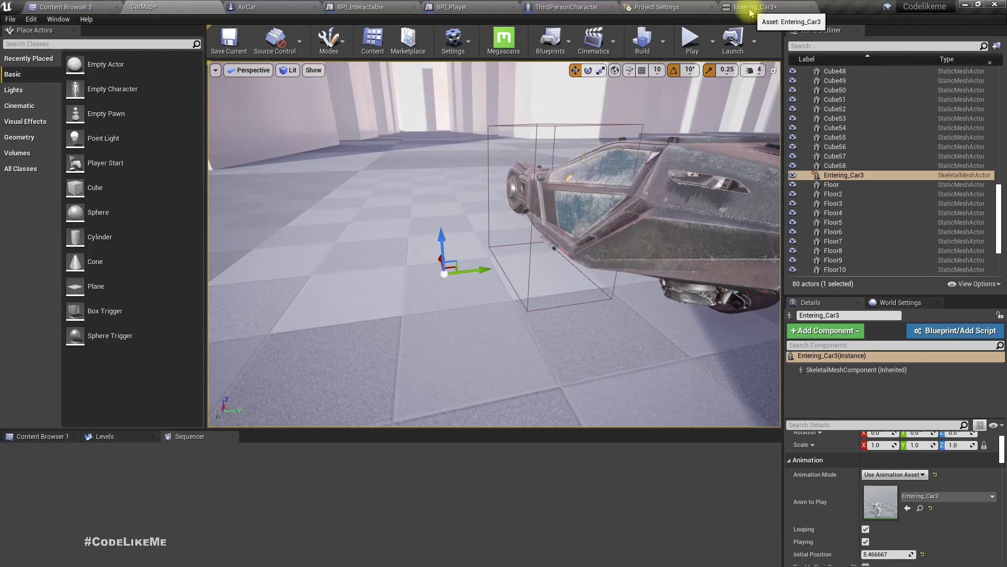
{"action": "right_click_drag", "start_coordinate": [539, 203], "coordinate": [531, 212]}
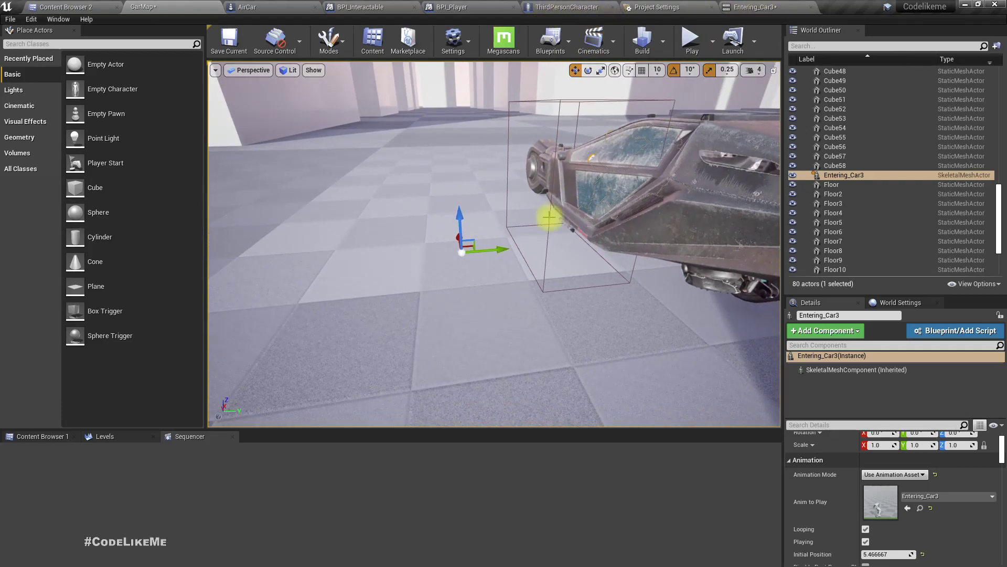
{"action": "left_click", "coordinate": [548, 217]}
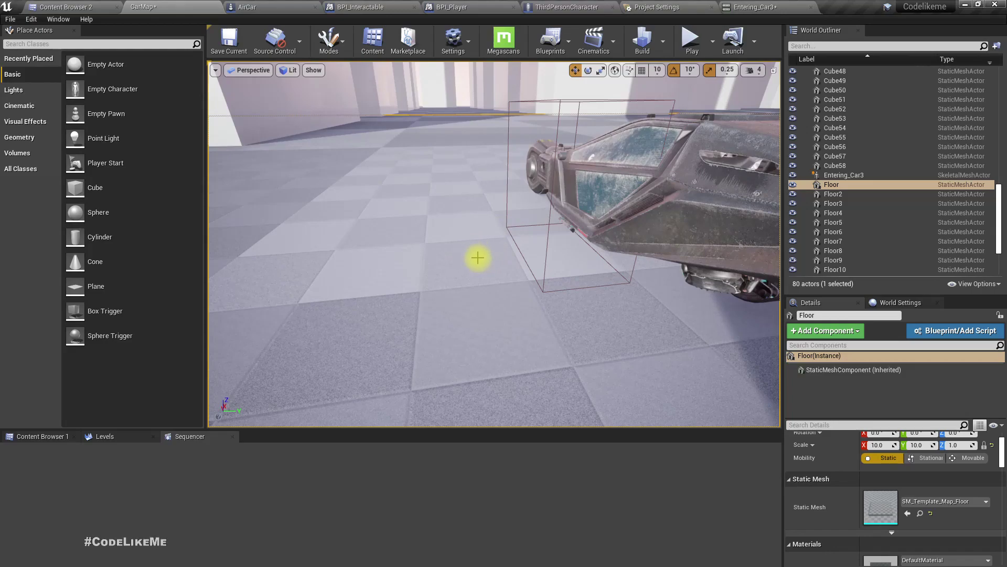
Open the 3D viewport of the AirCar blueprint
{"action": "left_click", "coordinate": [292, 7]}
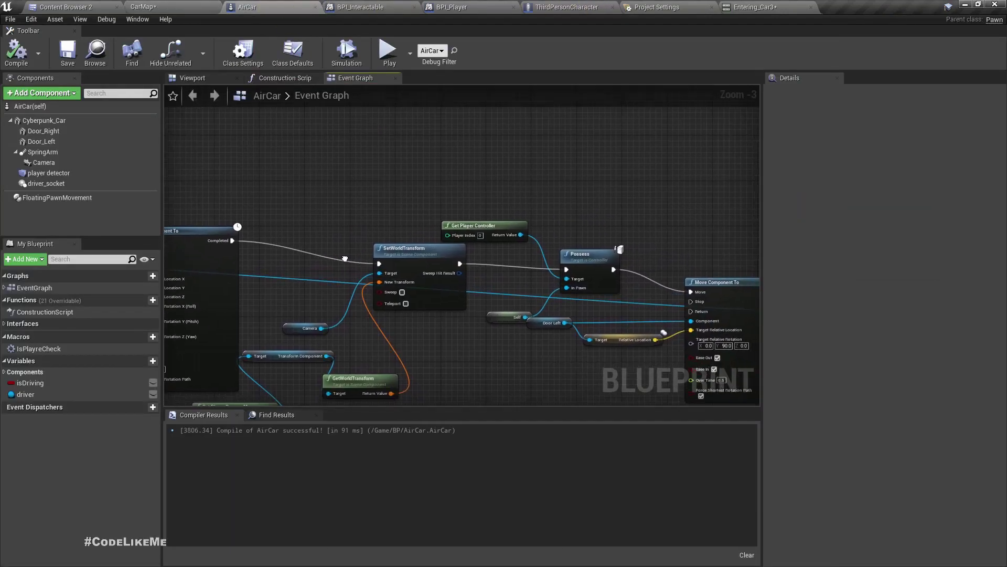
{"action": "left_click", "coordinate": [222, 78]}
{"action": "mouse_move", "coordinate": [368, 187]}
{"action": "right_mouse_down"}
{"action": "mouse_move", "coordinate": [368, 210]}
{"action": "mouse_move", "coordinate": [369, 188]}
{"action": "right_mouse_up"}
Try to move the player detector box away from the car and stretch it sideways
{"action": "left_click", "coordinate": [395, 182]}
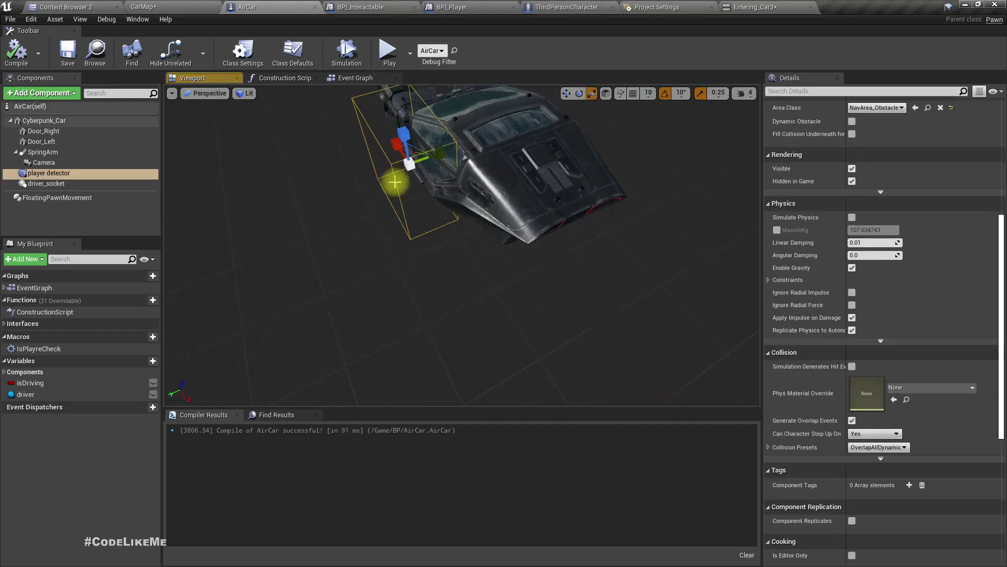
{"action": "left_click_drag", "start_coordinate": [428, 156], "coordinate": [342, 174]}
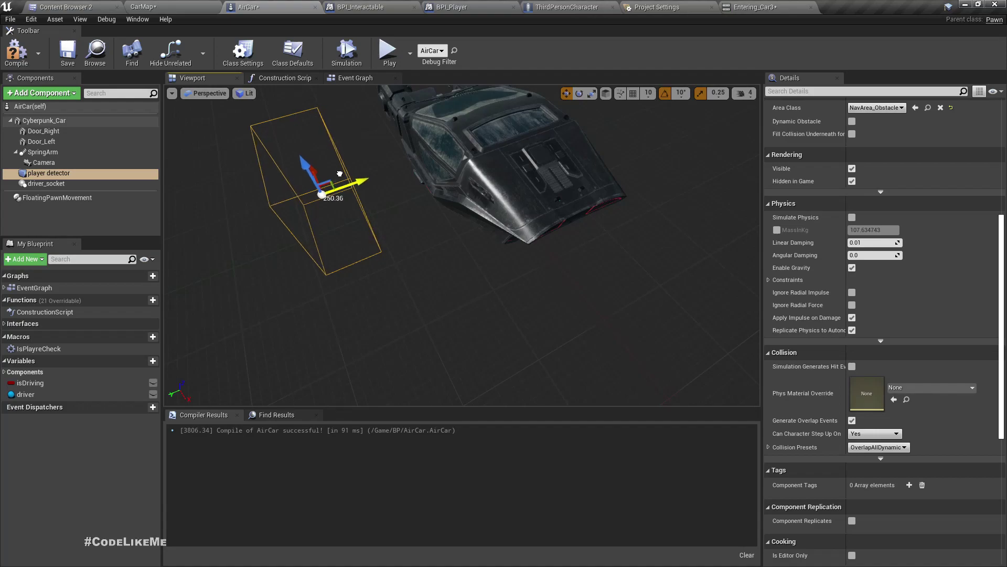
{"action": "key", "text": "e"}
{"action": "left_click_drag", "start_coordinate": [382, 213], "coordinate": [330, 218]}
{"action": "key", "text": "w"}
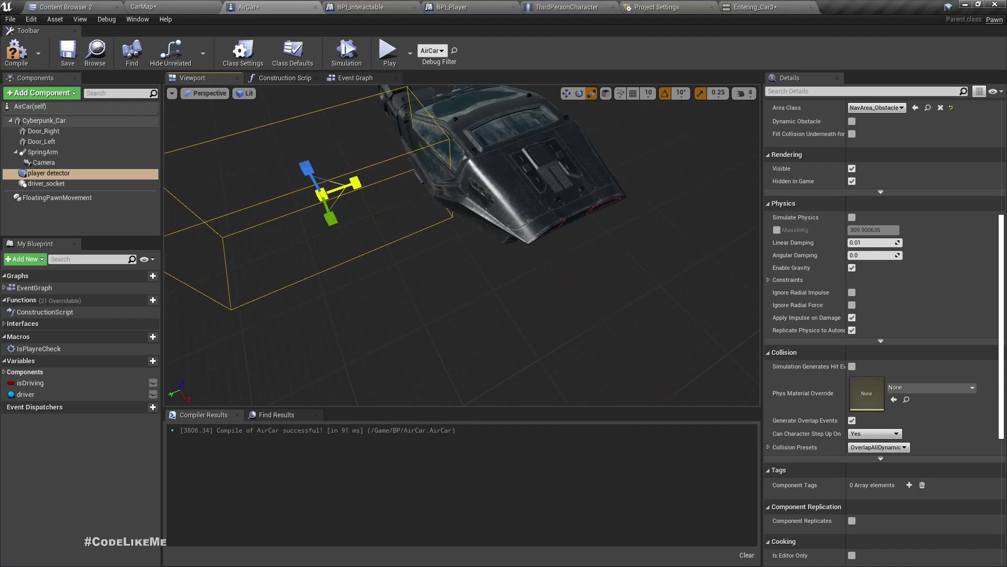
{"action": "mouse_move", "coordinate": [361, 180]}
{"action": "right_mouse_down"}
{"action": "mouse_move", "coordinate": [330, 197]}
{"action": "mouse_move", "coordinate": [361, 180]}
{"action": "right_mouse_up"}
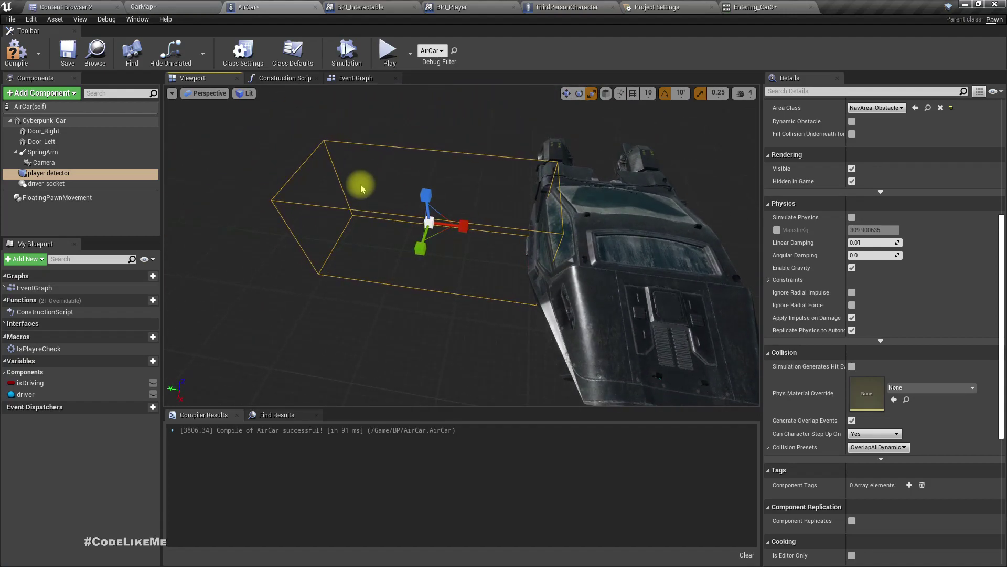
Undo the move and scaling of the player detector box
{"action": "key", "text": "ctrl+z"}
{"action": "key", "text": "ctrl+z"}
{"action": "key", "text": "ctrl+z"}
{"action": "key", "text": "ctrl+z"}
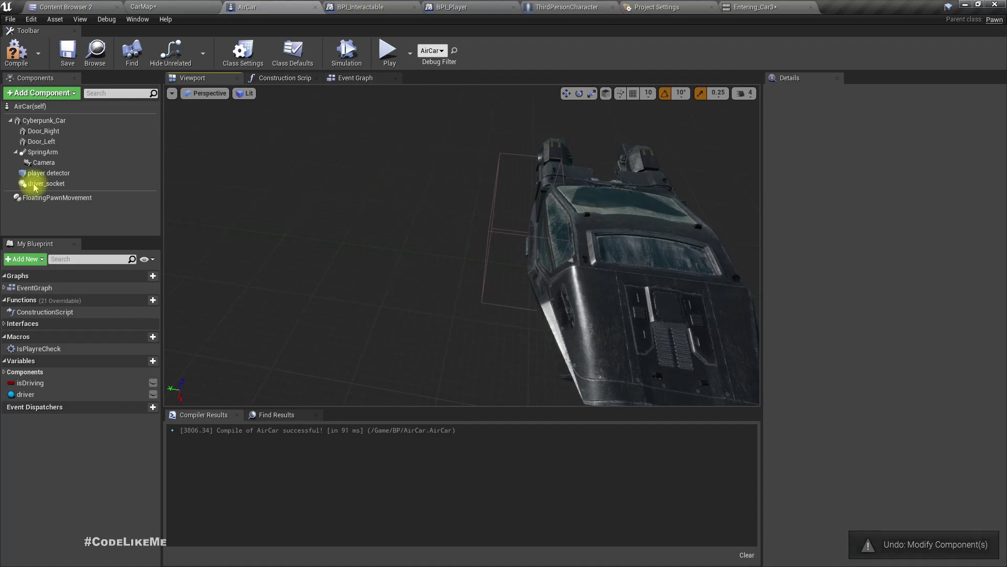
Add a Scene component to AirCar and name it enterLocation
{"action": "left_click", "coordinate": [46, 93]}
{"action": "type", "text": "sce"}
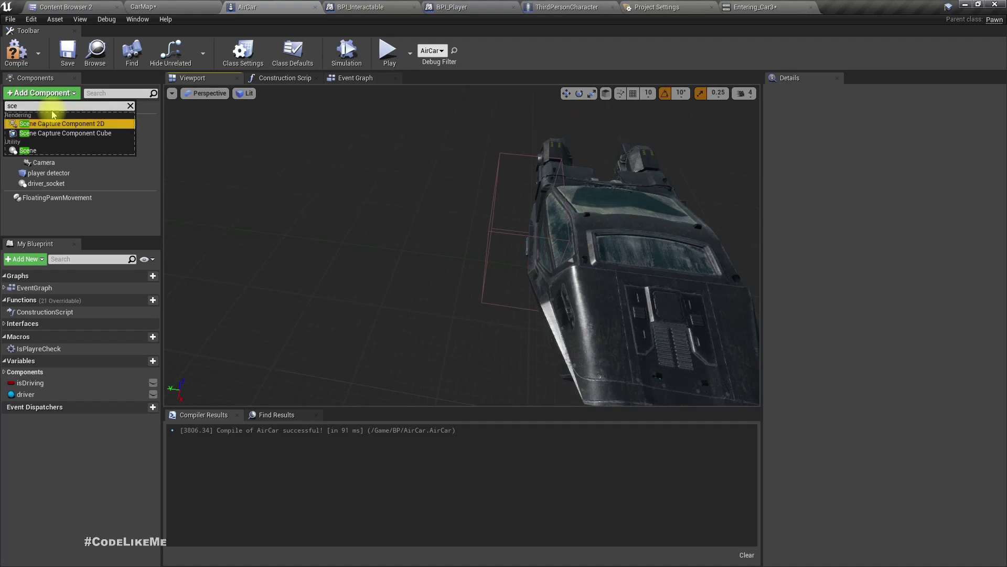
{"action": "key", "text": "Return"}
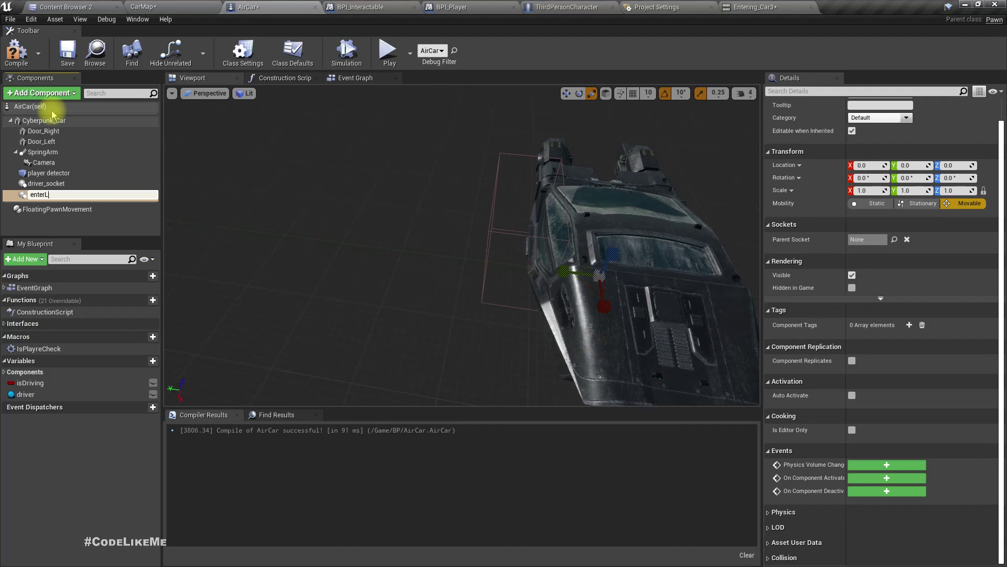
{"action": "key", "text": "Return"}
Move enterLocation out beside the driver's door, to about 247.8 along Y
{"action": "right_click_drag", "start_coordinate": [450, 313], "coordinate": [520, 338]}
{"action": "key", "text": "w"}
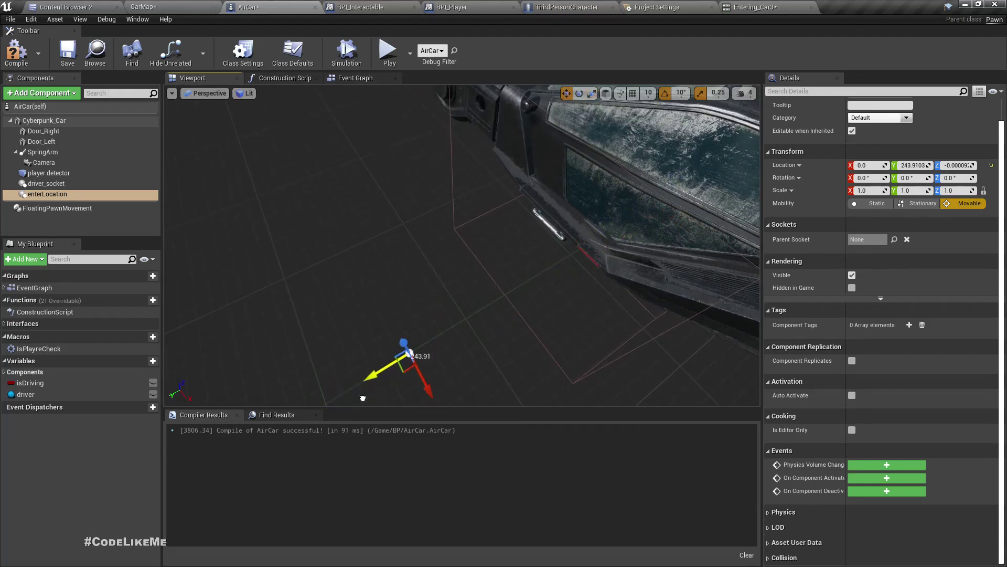
{"action": "right_click_drag", "start_coordinate": [363, 397], "coordinate": [386, 354]}
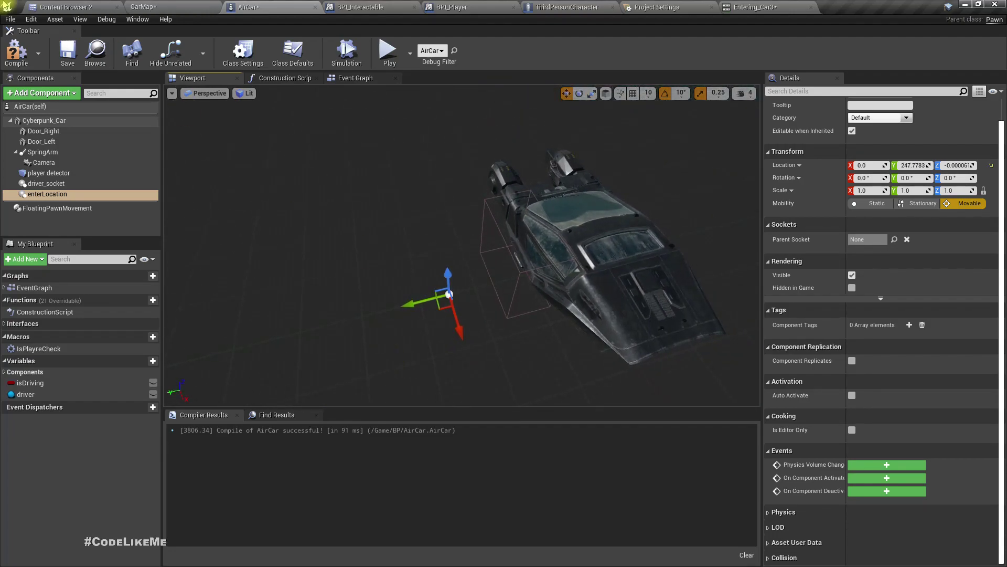
Set the Entering_Car3 actor's initial animation position in CarMap to 0.0
{"action": "left_click", "coordinate": [173, 6]}
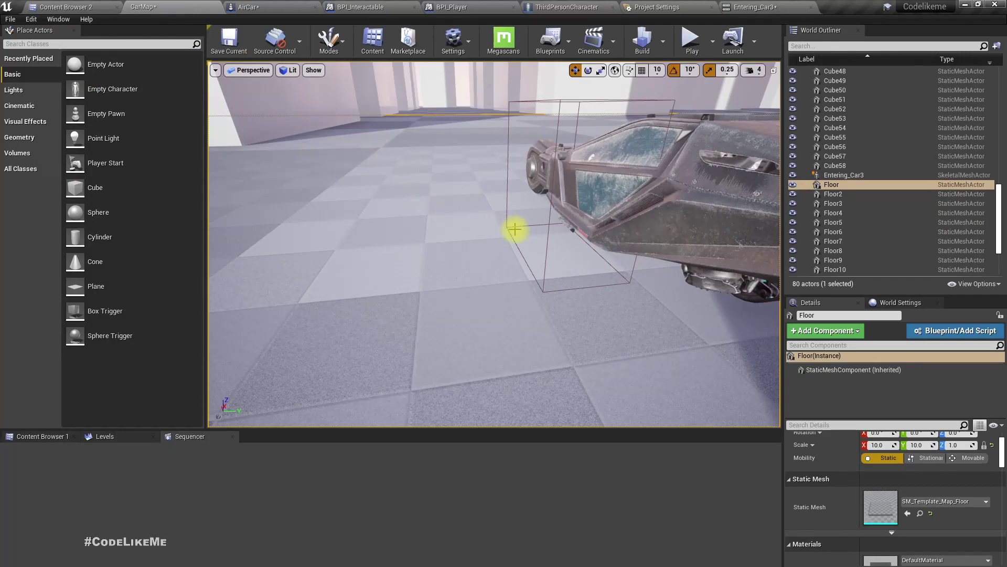
{"action": "right_click_drag", "start_coordinate": [546, 263], "coordinate": [551, 244]}
{"action": "left_click", "coordinate": [838, 175]}
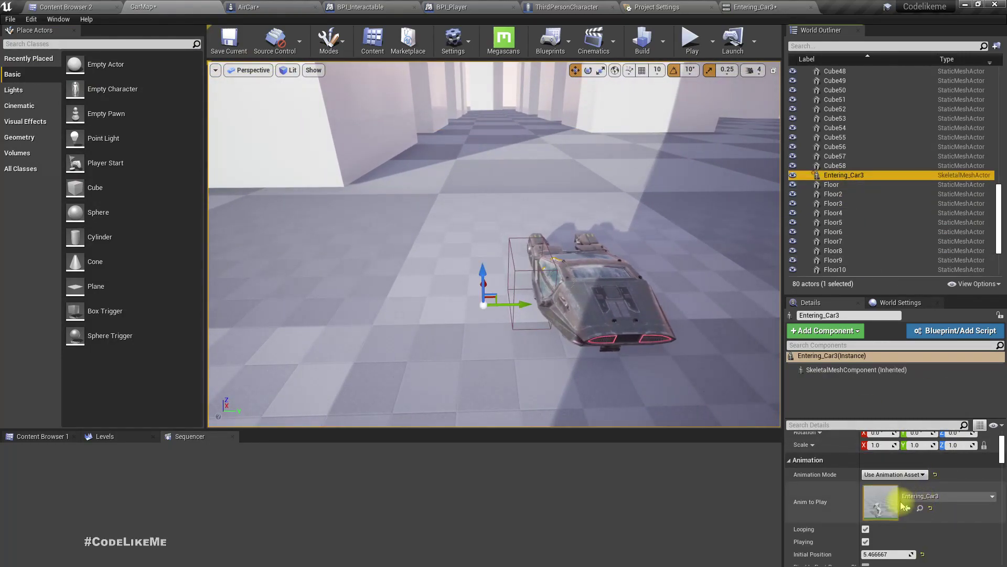
{"action": "left_click_drag", "start_coordinate": [891, 554], "coordinate": [853, 553]}
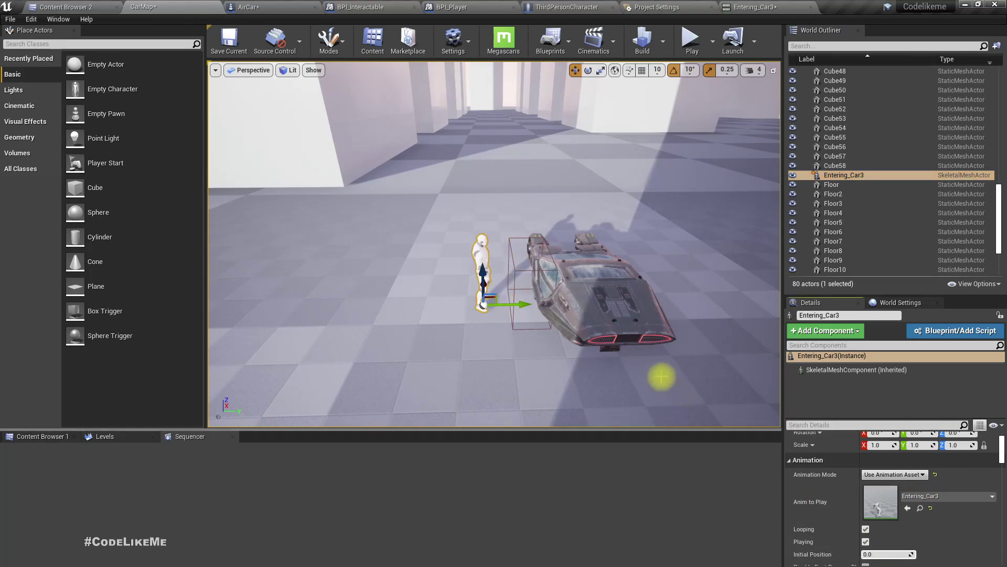
Select the AirCar's enterLocation component in CarMap and compare its position with the standing mannequin
{"action": "left_click", "coordinate": [615, 302]}
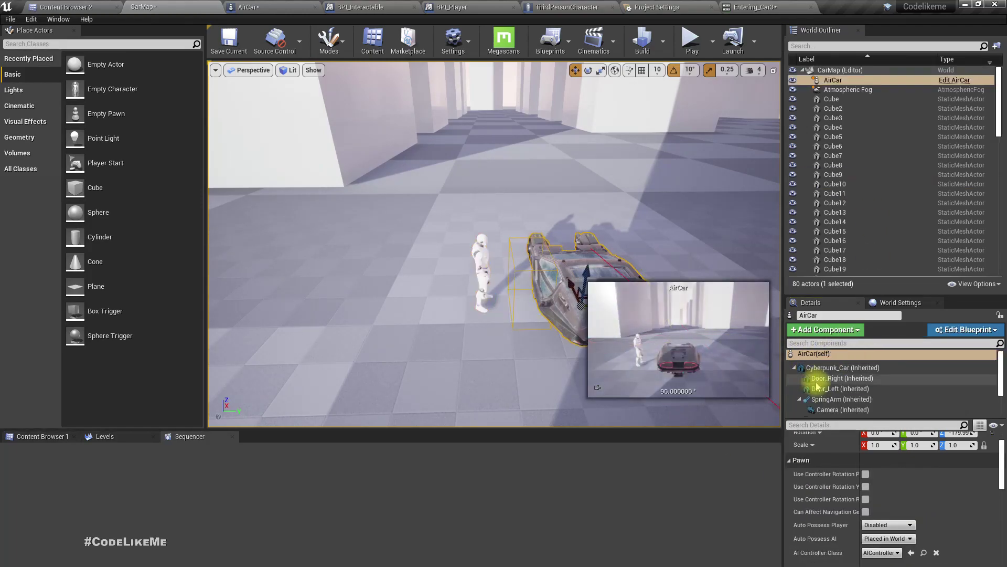
{"action": "scroll", "coordinate": [840, 403], "scroll_direction": "down", "scroll_amount": 3}
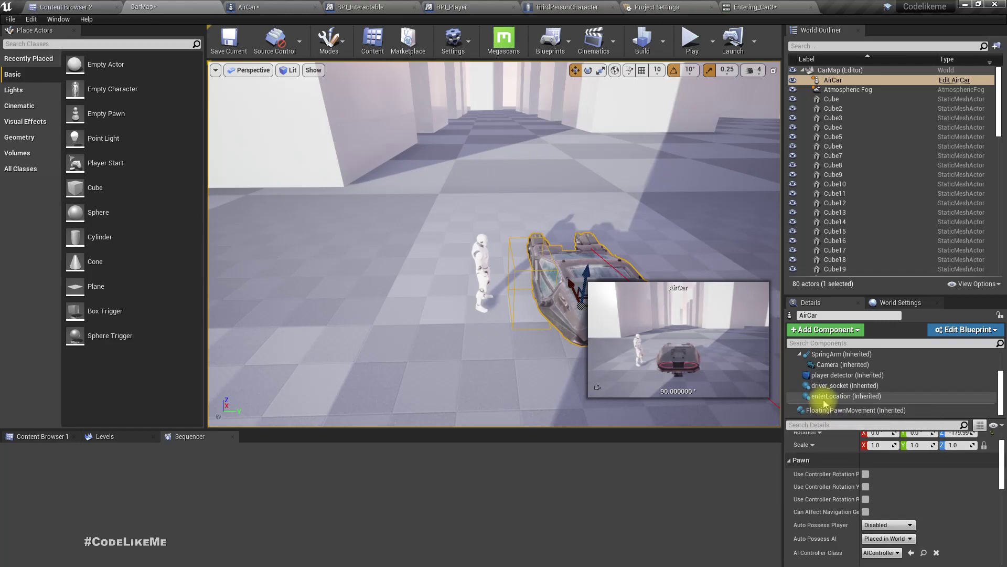
{"action": "left_click", "coordinate": [830, 396]}
{"action": "key", "text": "f"}
{"action": "right_click_drag", "start_coordinate": [442, 284], "coordinate": [457, 351]}
{"action": "key", "text": "w"}
{"action": "key", "text": "s"}
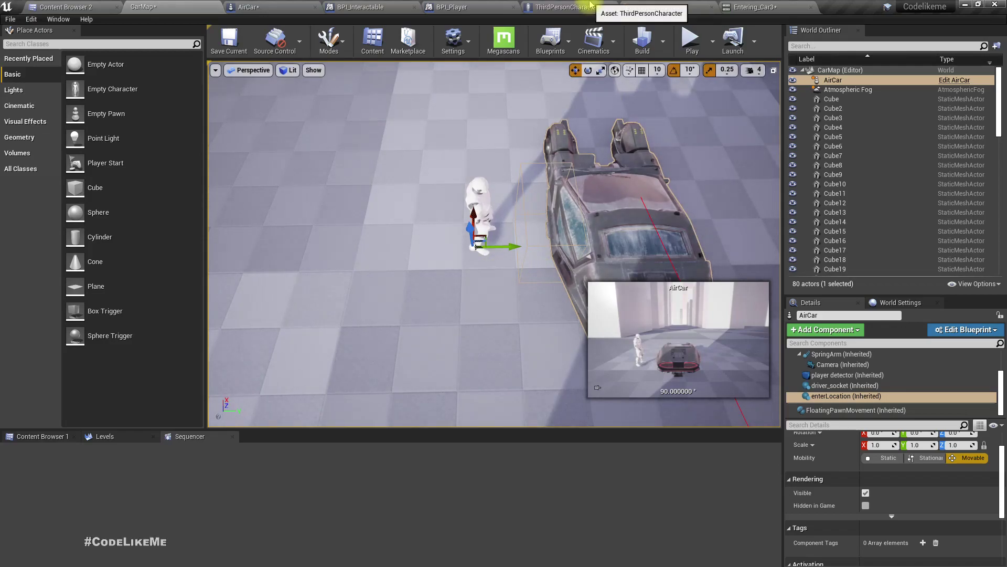
In AirCar's event graph, replace the Player Detector reference feeding GetWorldTransform's target with Enter Location
{"action": "left_click", "coordinate": [246, 7]}
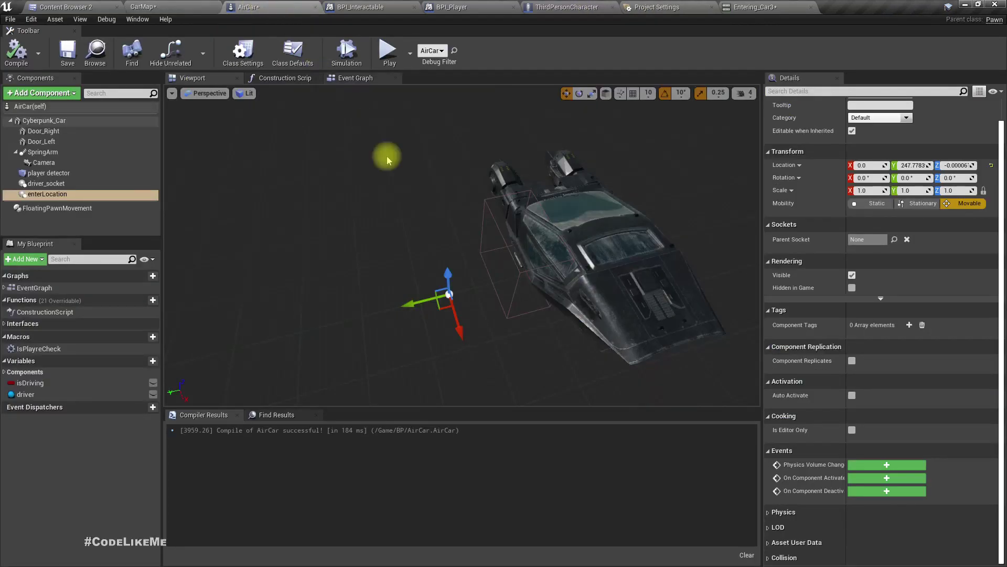
{"action": "left_click", "coordinate": [355, 78]}
{"action": "right_click_drag", "start_coordinate": [269, 256], "coordinate": [649, 166]}
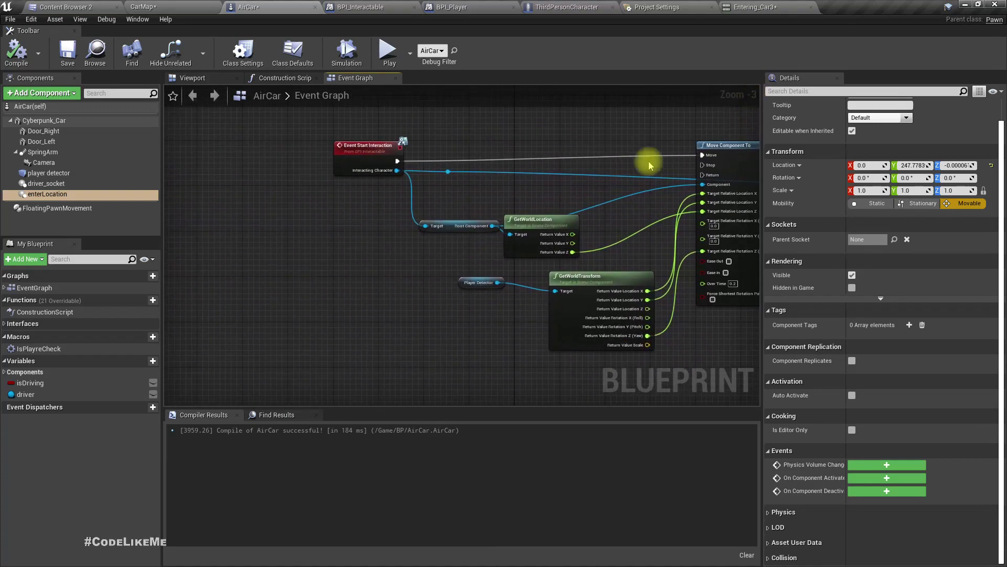
{"action": "scroll", "coordinate": [492, 303], "scroll_direction": "up", "scroll_amount": 3}
{"action": "left_click_drag", "start_coordinate": [447, 273], "coordinate": [440, 283]}
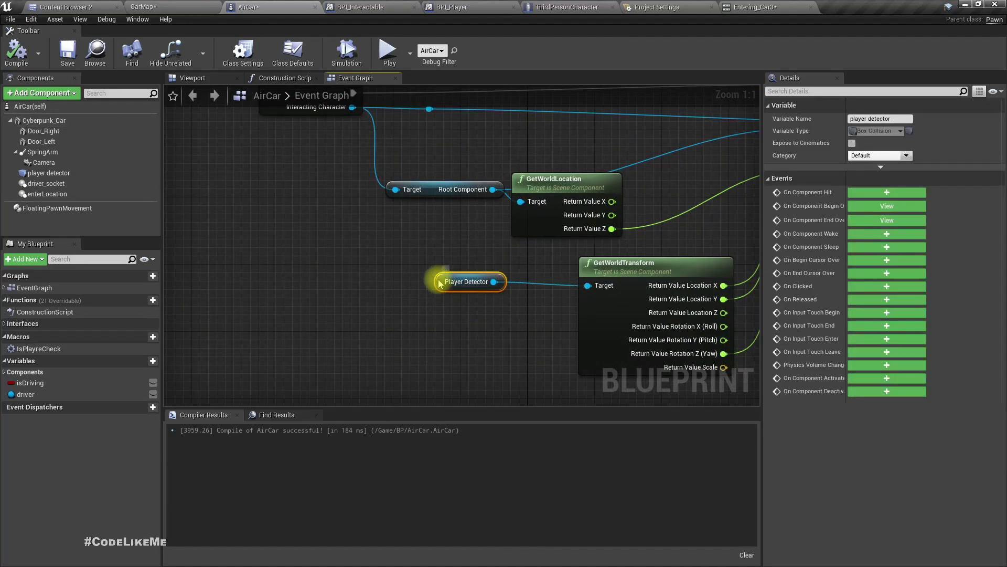
{"action": "key", "text": "Delete"}
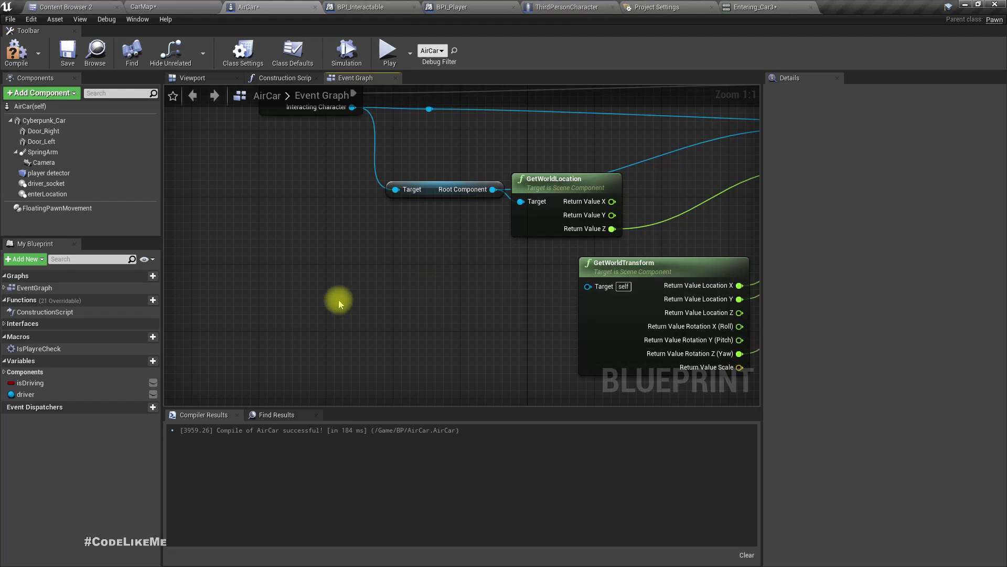
{"action": "left_click_drag", "start_coordinate": [51, 194], "coordinate": [593, 290]}
{"action": "left_click_drag", "start_coordinate": [79, 198], "coordinate": [587, 286]}
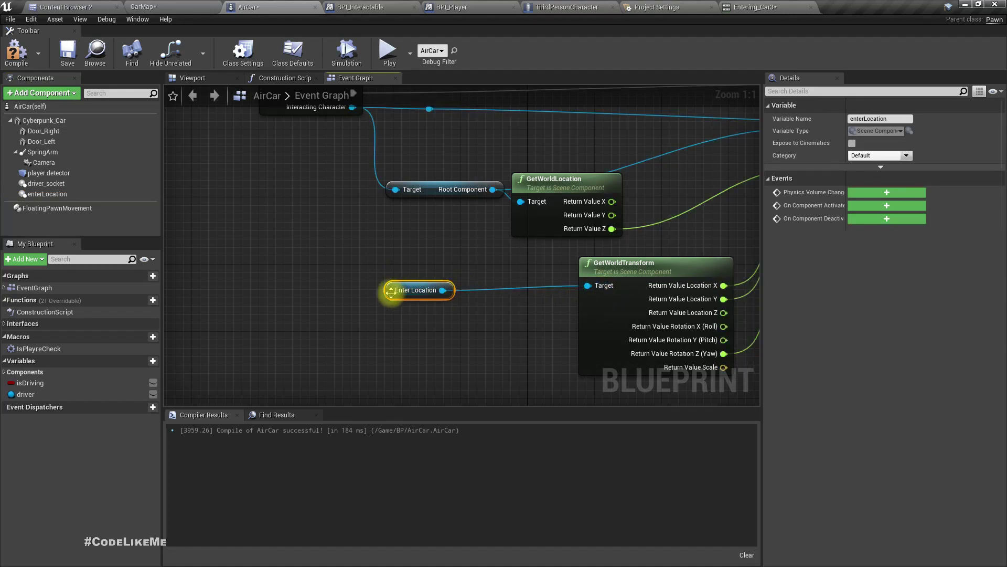
Place the Enter Location node closer to GetWorldTransform in AirCar's event graph and compile the blueprint
{"action": "left_click_drag", "start_coordinate": [391, 292], "coordinate": [450, 284]}
{"action": "left_click", "coordinate": [15, 62]}
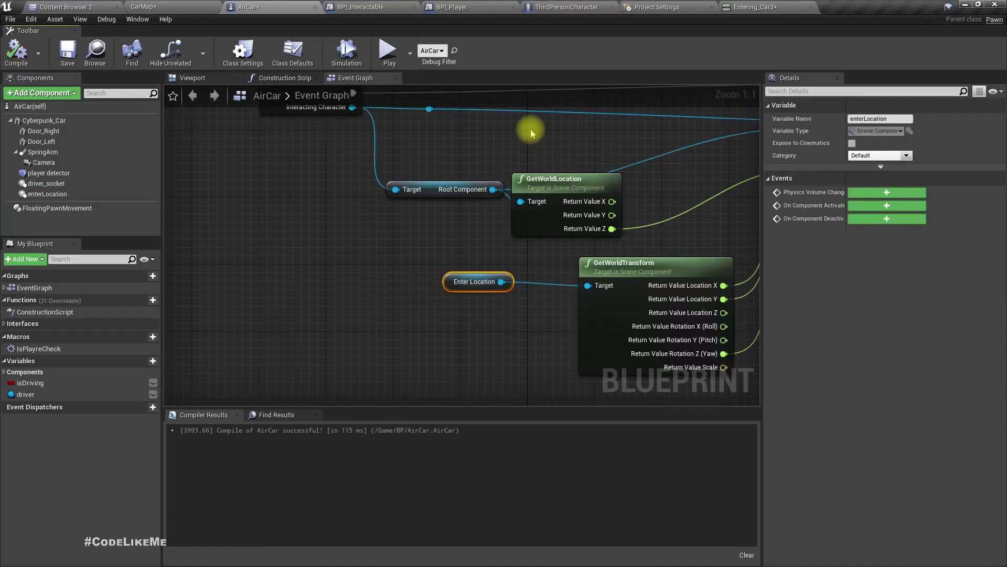
In ThirdPersonCharacter's event graph, insert a Play Anim Montage node between Stop Movement Immediately and the existing Play Anim Montage
{"action": "left_click", "coordinate": [561, 8]}
{"action": "scroll", "coordinate": [526, 182], "scroll_direction": "down", "scroll_amount": 4}
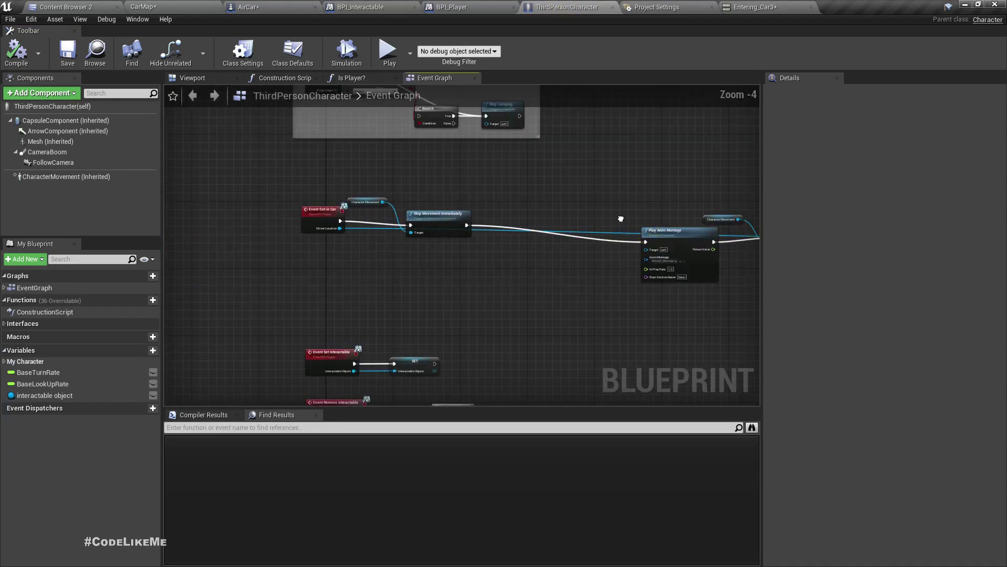
{"action": "scroll", "coordinate": [512, 254], "scroll_direction": "up", "scroll_amount": 4}
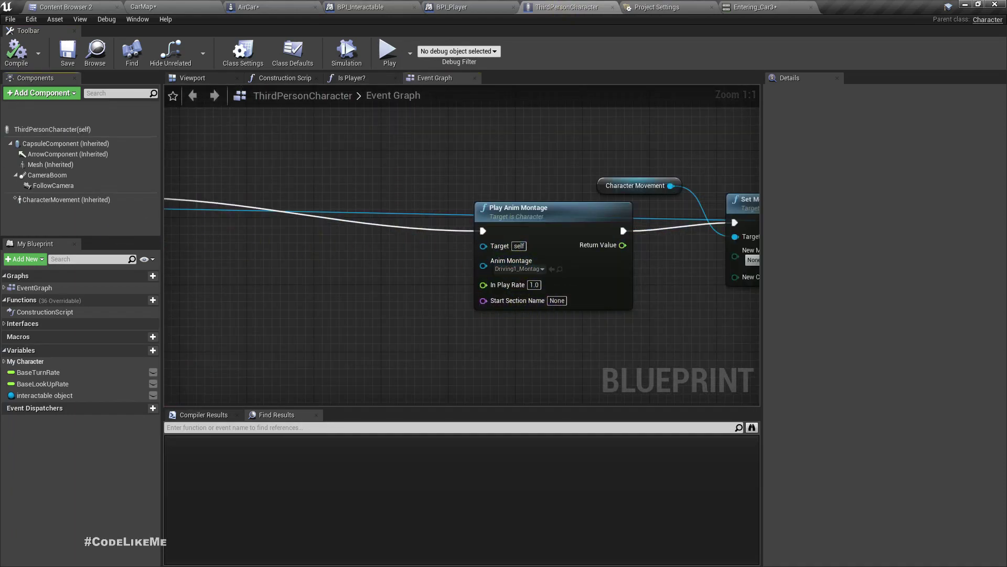
{"action": "right_click_drag", "start_coordinate": [369, 300], "coordinate": [555, 338]}
{"action": "mouse_move", "coordinate": [298, 232]}
{"action": "right_mouse_down"}
{"action": "mouse_move", "coordinate": [348, 282]}
{"action": "mouse_move", "coordinate": [386, 288]}
{"action": "mouse_move", "coordinate": [299, 245]}
{"action": "right_mouse_up"}
{"action": "left_click_drag", "start_coordinate": [301, 246], "coordinate": [435, 310]}
{"action": "type", "text": "play"}
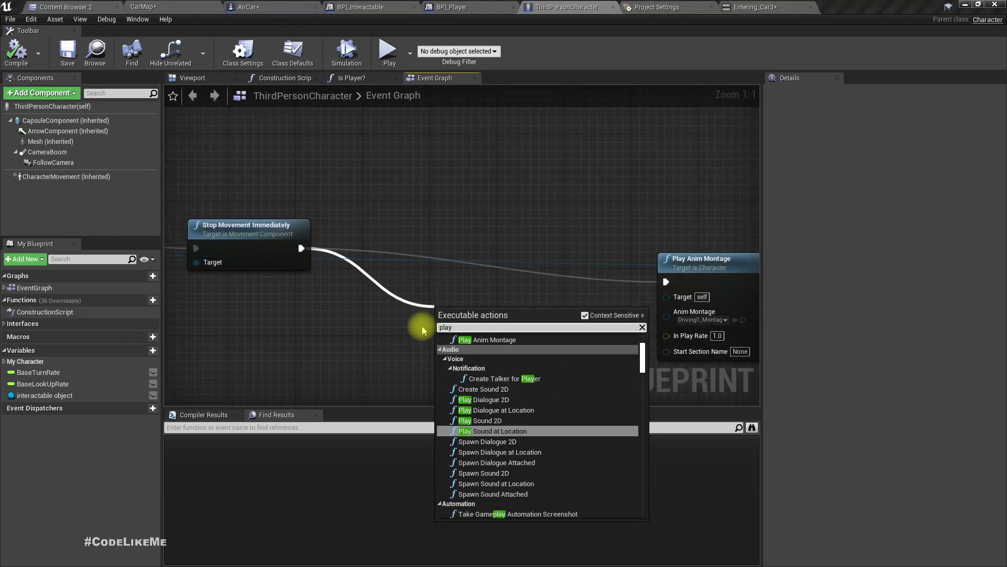
{"action": "type", "text": " montage"}
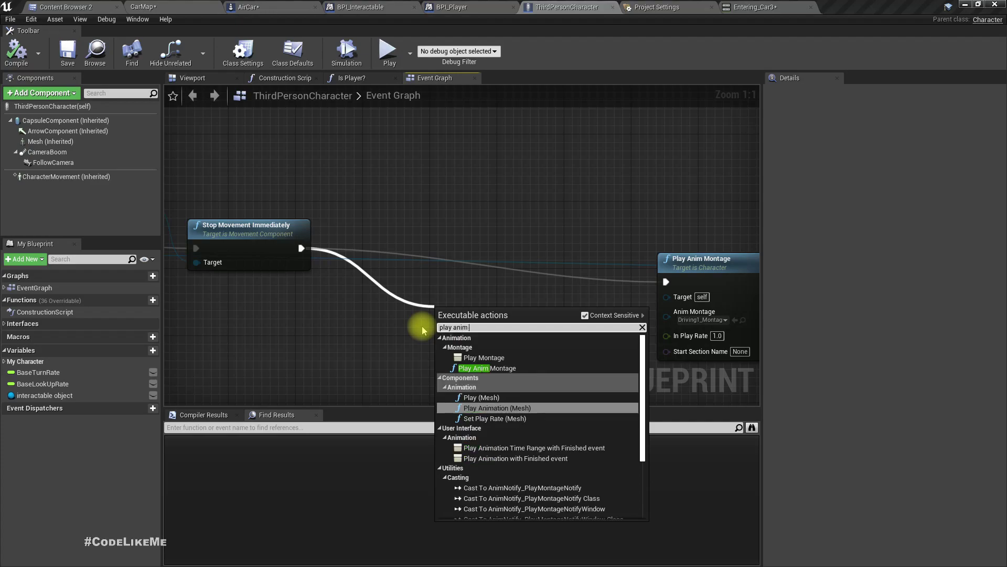
{"action": "key", "text": "Return"}
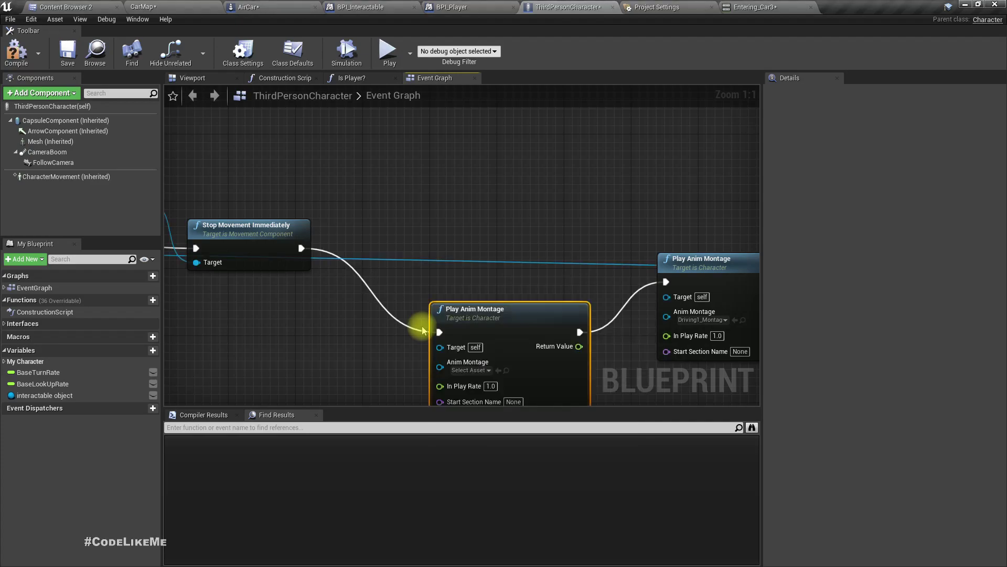
Enable root motion on the Entering_Car3 animation
{"action": "left_click", "coordinate": [777, 6]}
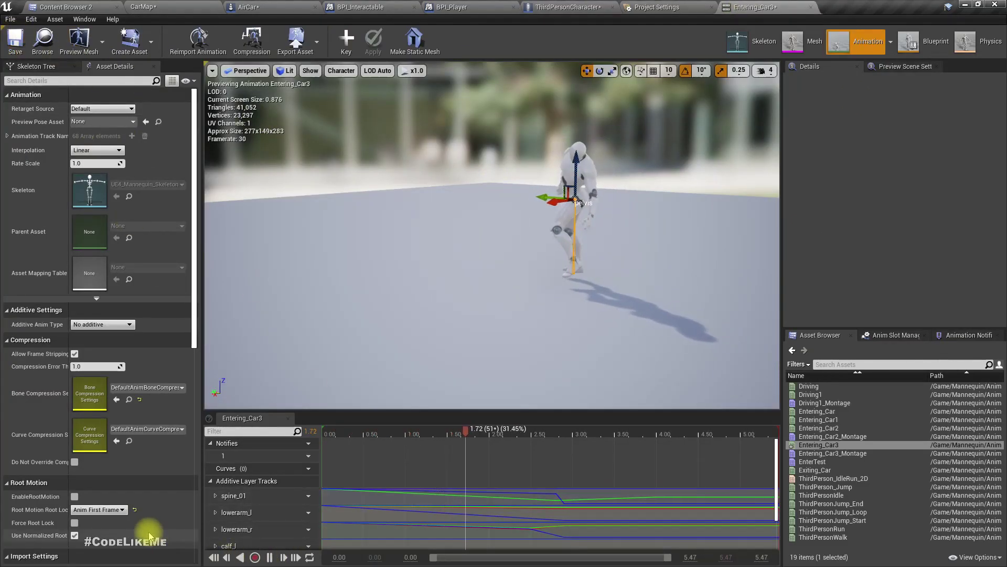
{"action": "left_click", "coordinate": [75, 496]}
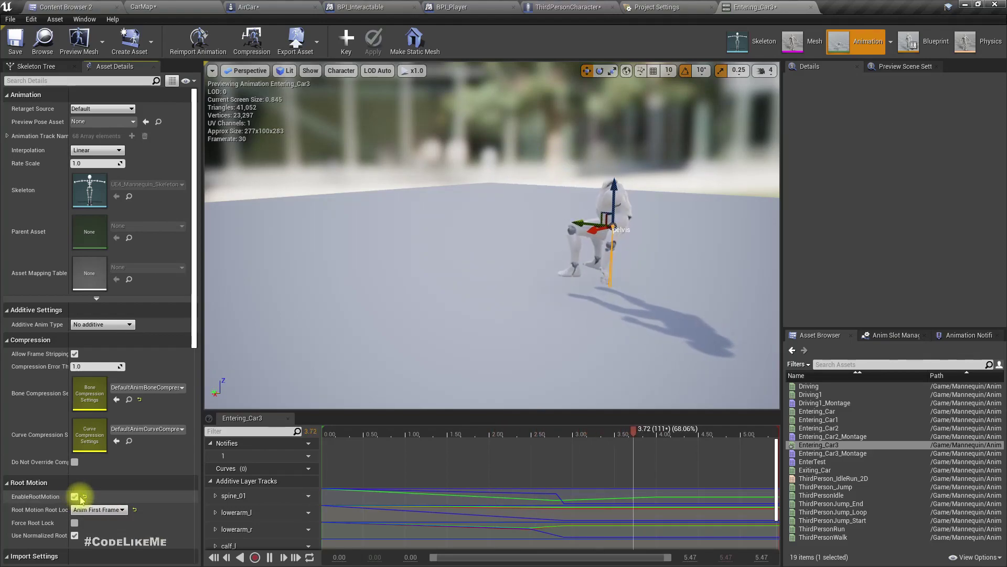
Assign Entering_Car3_Montage to the new Play Anim Montage node and line the node up after Stop Movement Immediately
{"action": "left_click", "coordinate": [63, 7]}
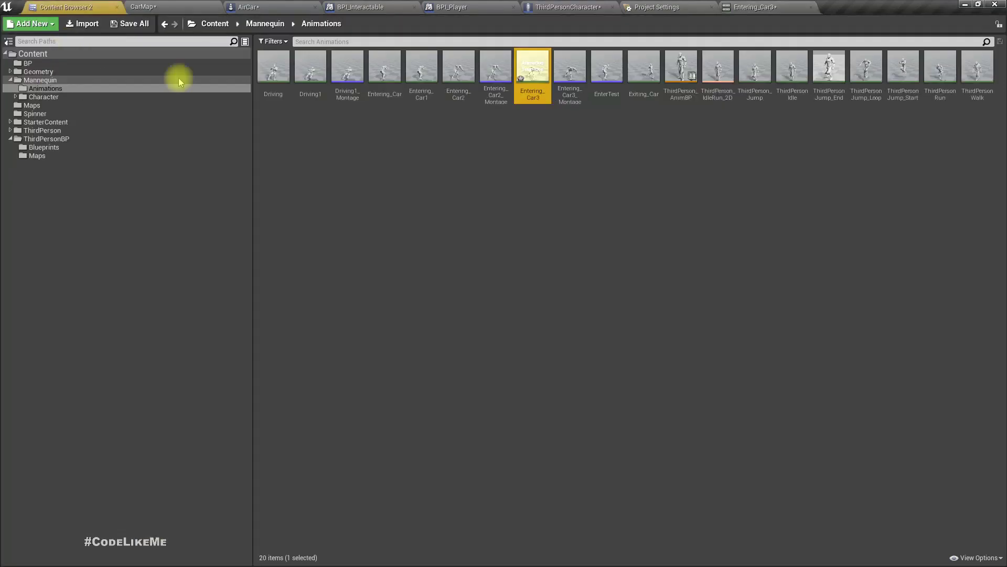
{"action": "left_click", "coordinate": [574, 84]}
{"action": "left_click_drag", "start_coordinate": [573, 154], "coordinate": [462, 373]}
{"action": "left_click_drag", "start_coordinate": [562, 401], "coordinate": [503, 316]}
Shift the driving montage and movement mode nodes along the graph and insert a Delay node between the two Play Anim Montage nodes
{"action": "right_click_drag", "start_coordinate": [659, 340], "coordinate": [432, 314]}
{"action": "left_click", "coordinate": [539, 240]}
{"action": "scroll", "coordinate": [521, 254], "scroll_direction": "down", "scroll_amount": 2}
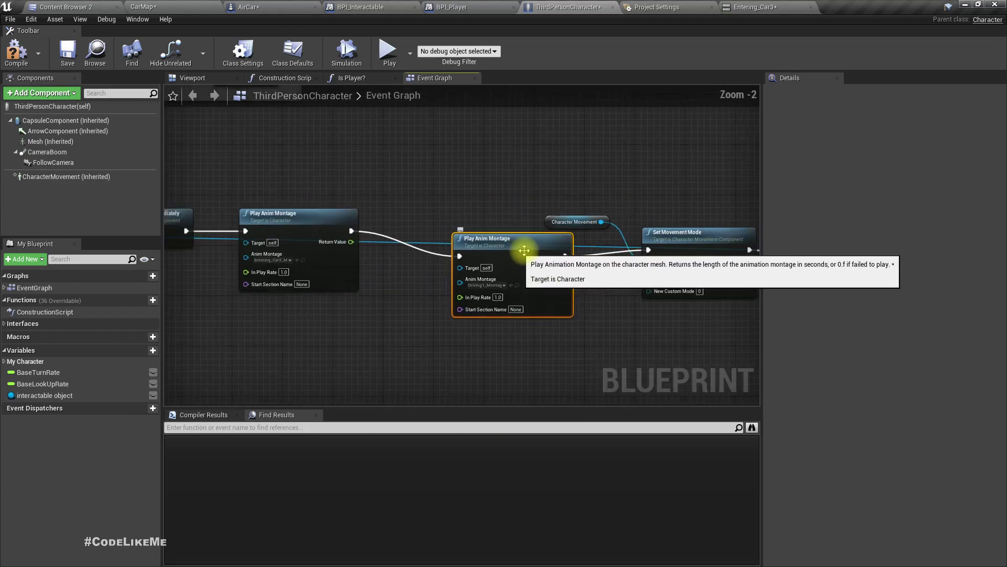
{"action": "left_click_drag", "start_coordinate": [486, 187], "coordinate": [652, 299]}
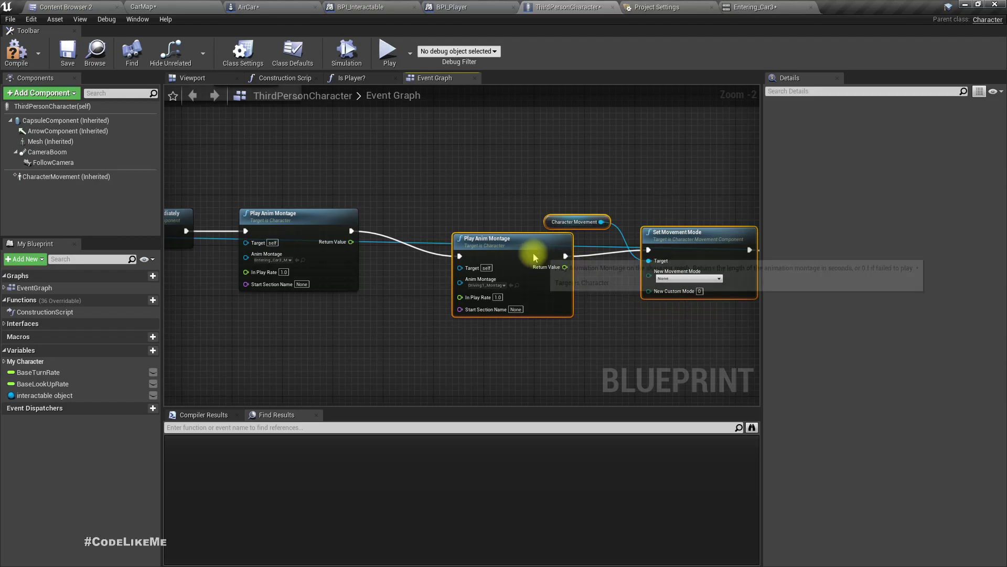
{"action": "left_click_drag", "start_coordinate": [535, 254], "coordinate": [591, 247]}
{"action": "left_click_drag", "start_coordinate": [350, 232], "coordinate": [368, 234]}
{"action": "type", "text": "delay"}
{"action": "key", "text": "Return"}
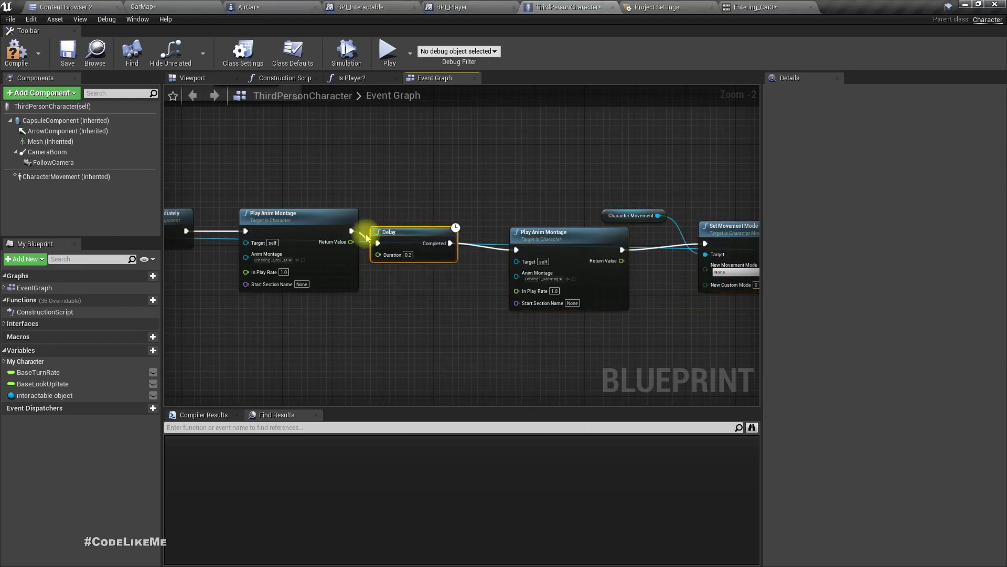
Scrub the Entering_Car3 animation to judge its timing and set the Delay node's duration to 3.5
{"action": "left_click", "coordinate": [756, 6]}
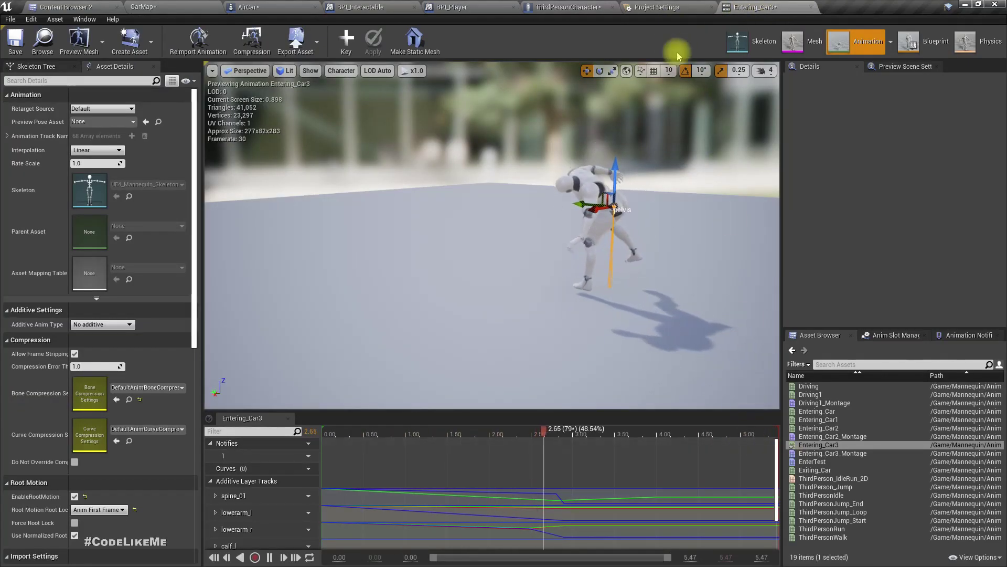
{"action": "left_click_drag", "start_coordinate": [617, 445], "coordinate": [579, 439]}
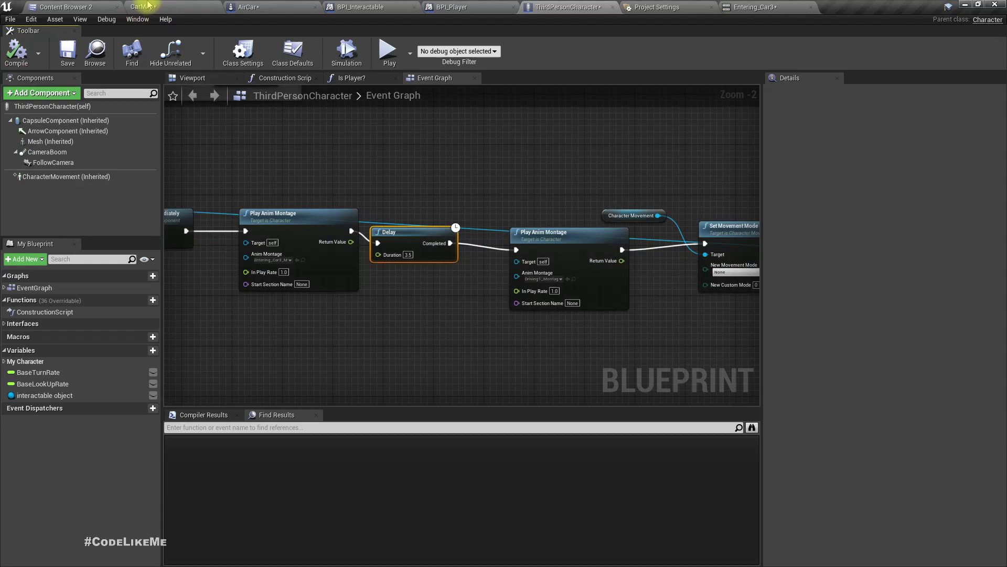
Maximize the CarMap viewport and delete the reference mannequin standing beside the AirCar
{"action": "left_click", "coordinate": [147, 6]}
{"action": "right_click_drag", "start_coordinate": [473, 252], "coordinate": [476, 235]}
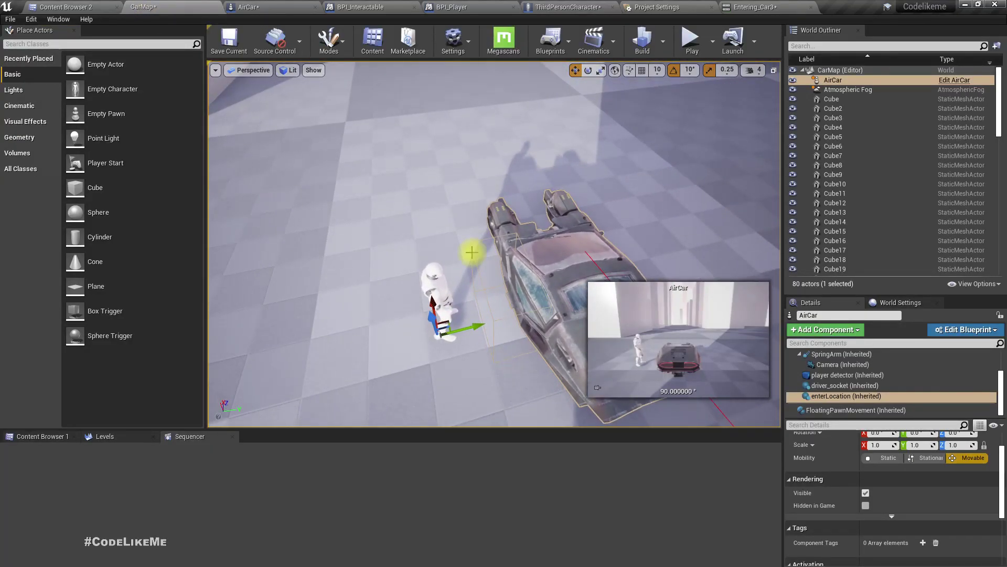
{"action": "left_click", "coordinate": [341, 312]}
{"action": "key", "text": "F11"}
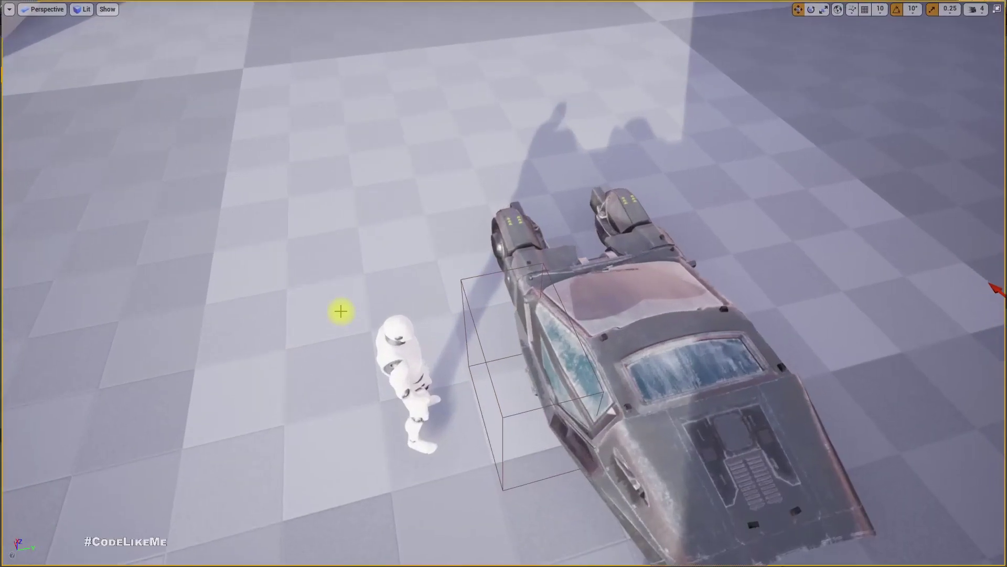
{"action": "key", "text": "alt+p"}
{"action": "key", "text": "Escape"}
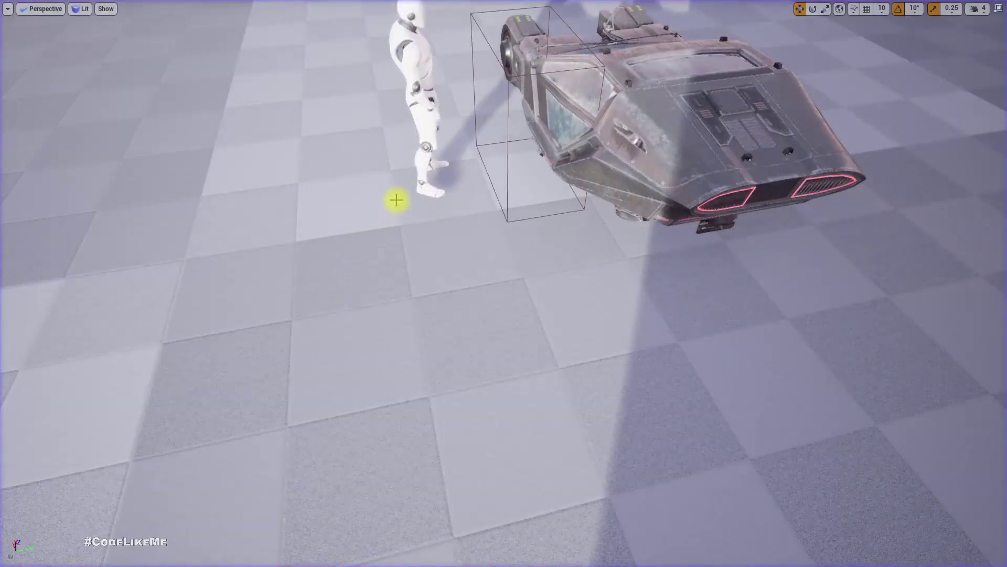
{"action": "key", "text": "Delete"}
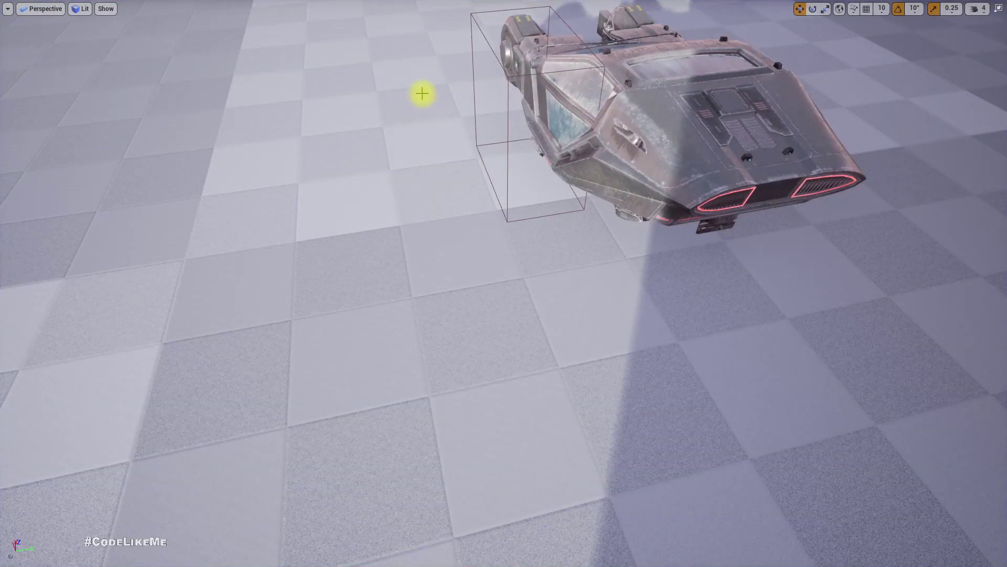
Play-test CarMap by running to the AirCar and getting in, then stop the session and restore the editor layout
{"action": "key", "text": "alt+p"}
{"action": "key", "text": "w"}
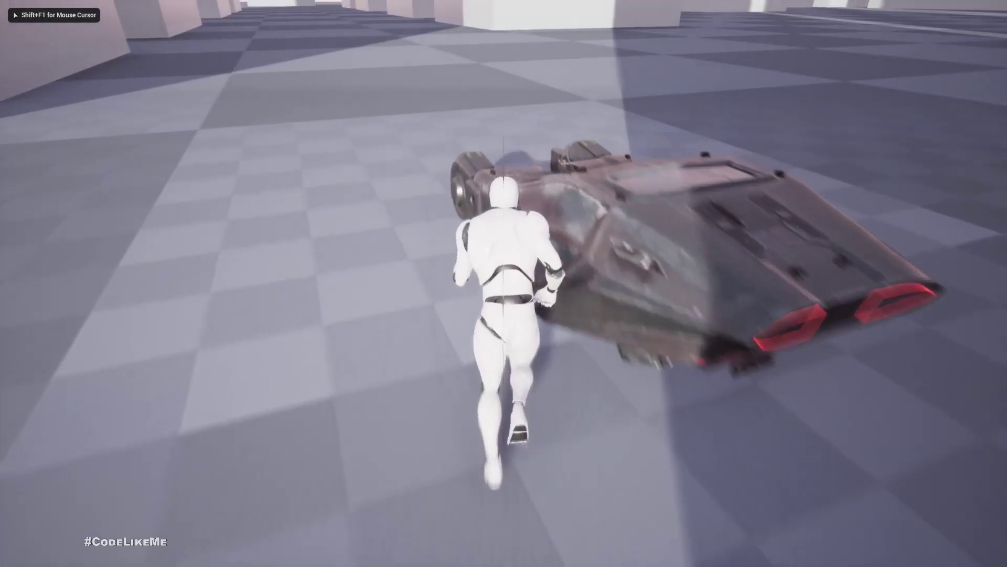
{"action": "key", "text": "e"}
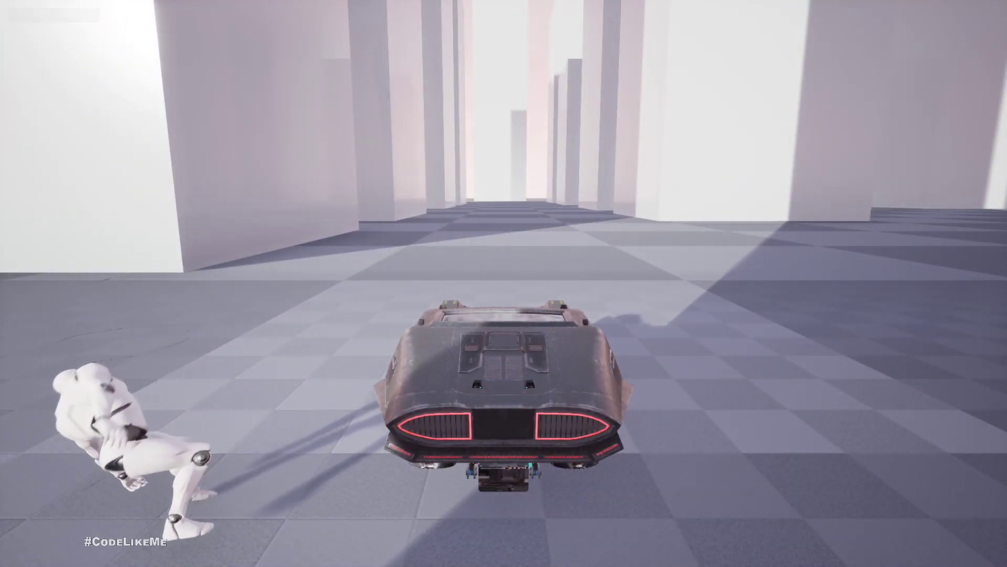
{"action": "key", "text": "Escape"}
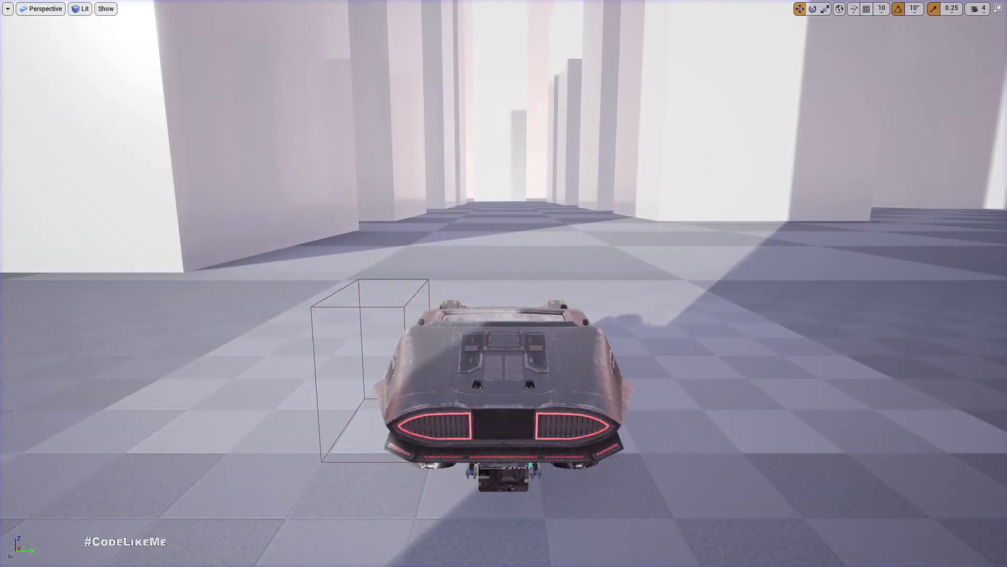
{"action": "key", "text": "F11"}
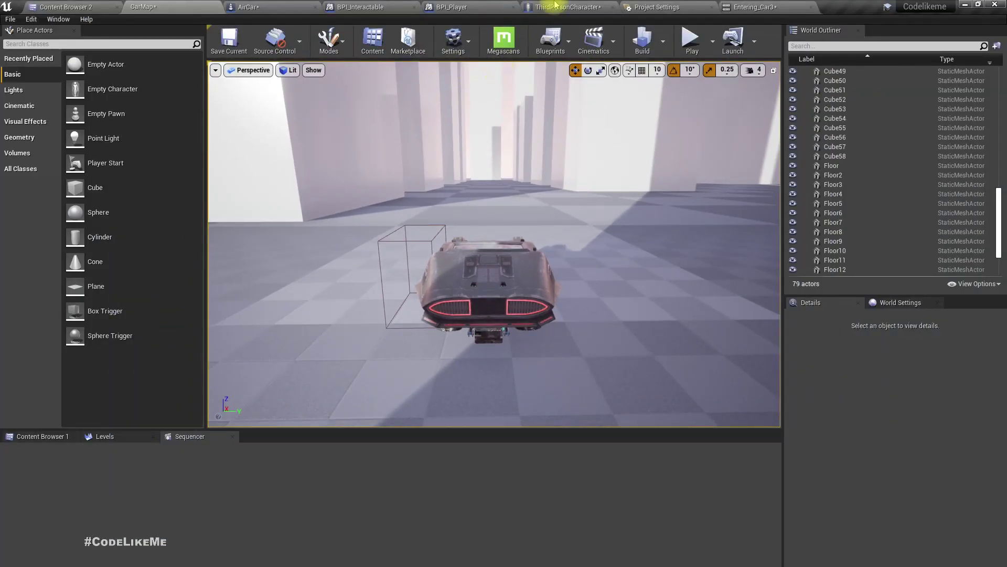
Return to the AirCar blueprint to review its enter-car setup
{"action": "left_click", "coordinate": [555, 6]}
{"action": "left_click", "coordinate": [248, 7]}
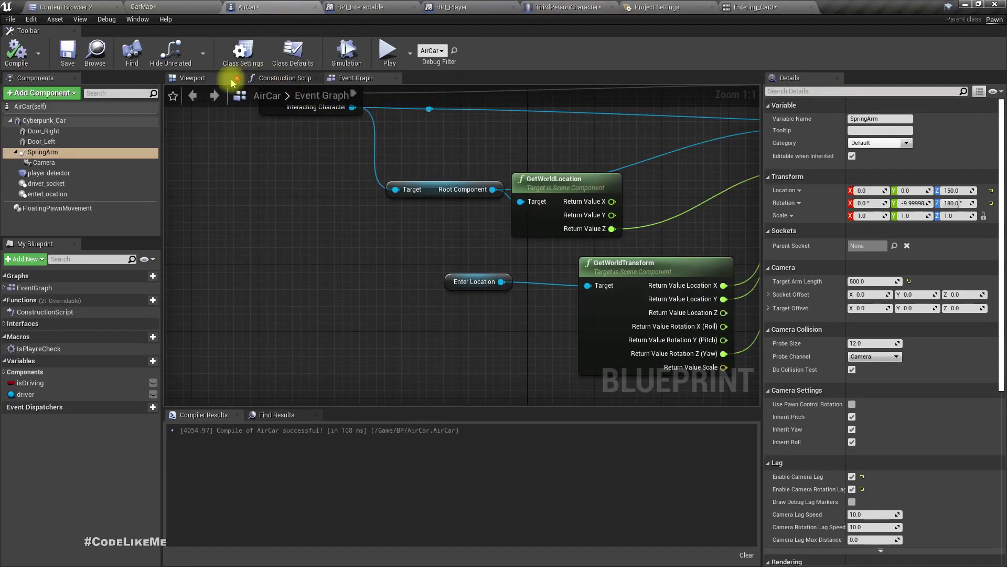